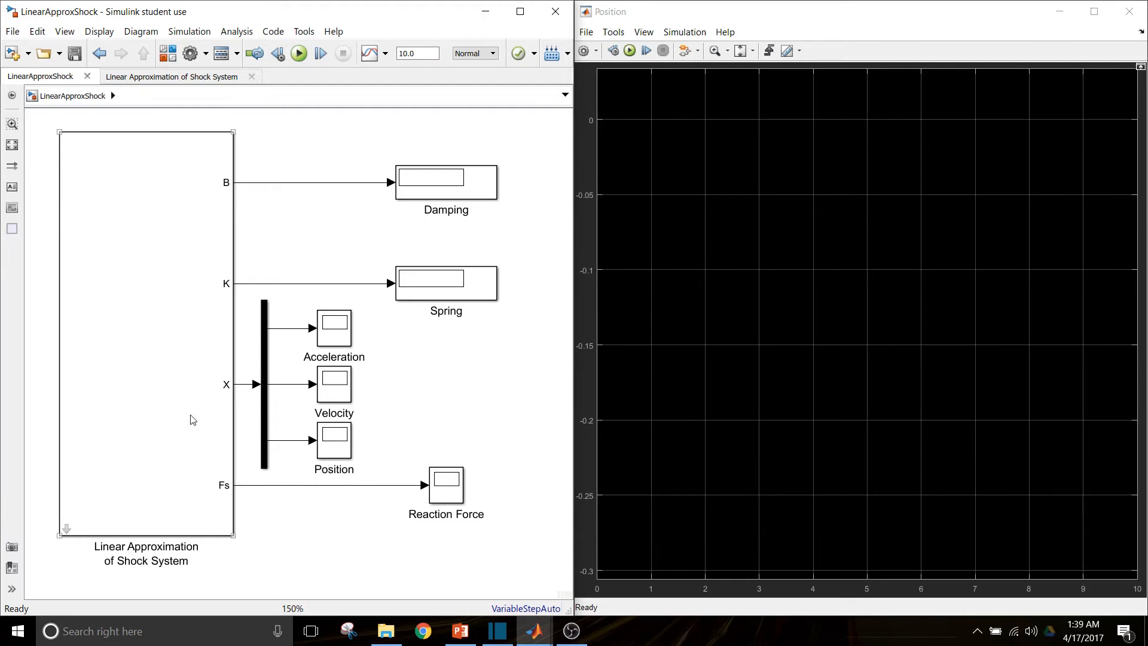
Step: Look inside the Linear Approximation of Shock System subsystem, examine its full block diagram, and return to the top-level model
click(68, 531)
click(68, 532)
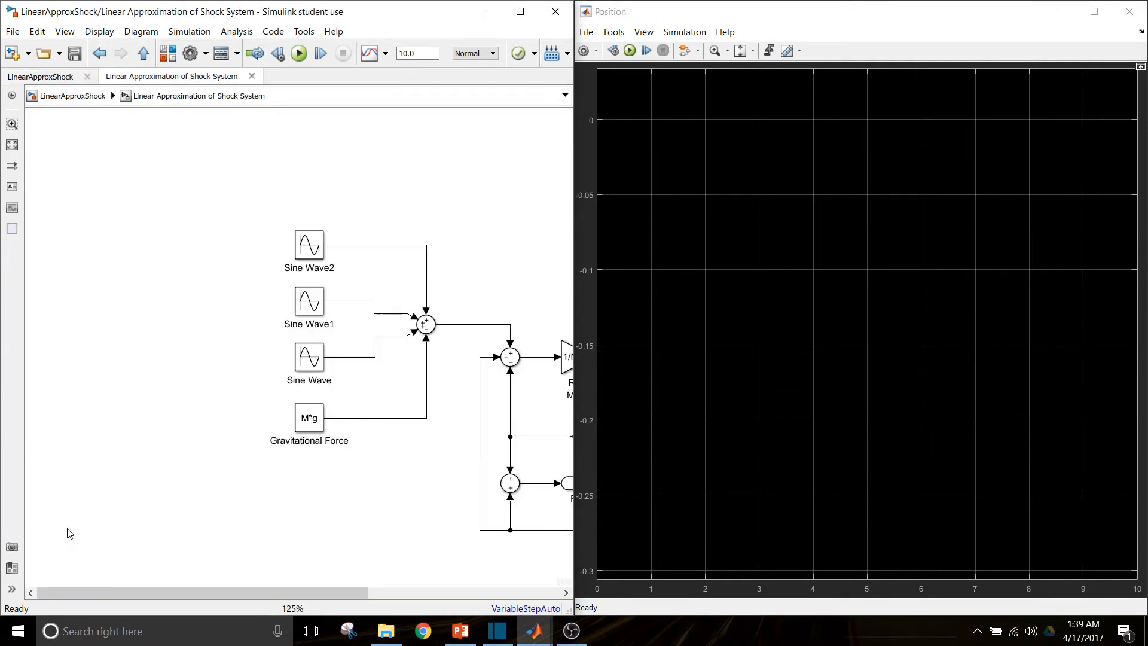
drag(243, 525, 47, 480)
scroll(60, 479, down, 1)
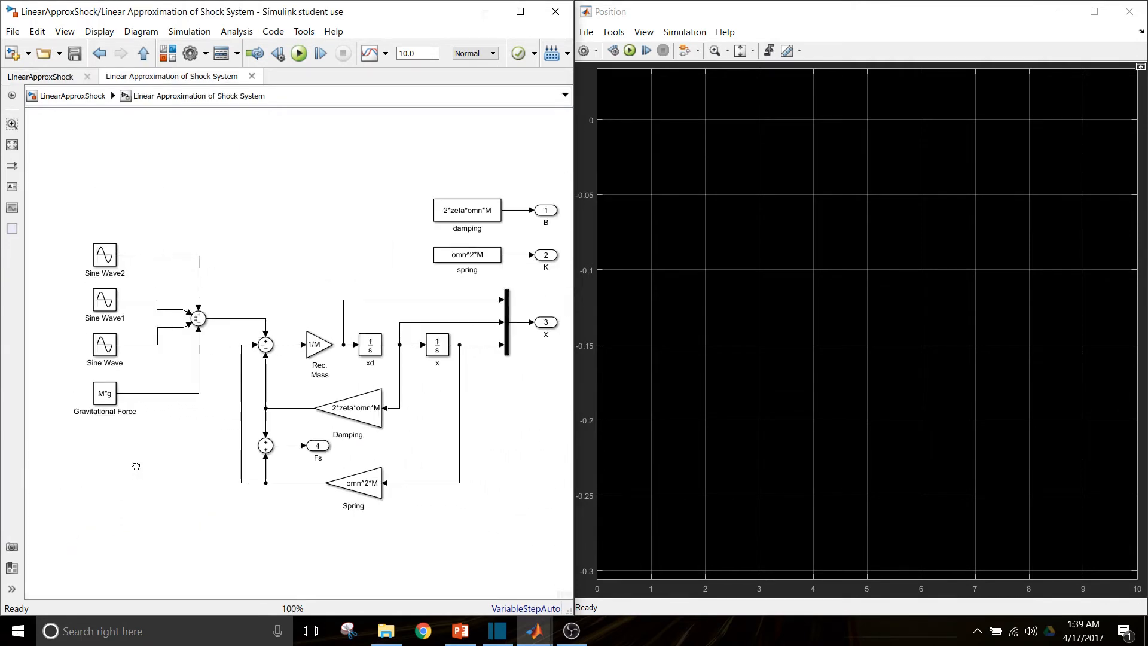
drag(137, 465, 108, 426)
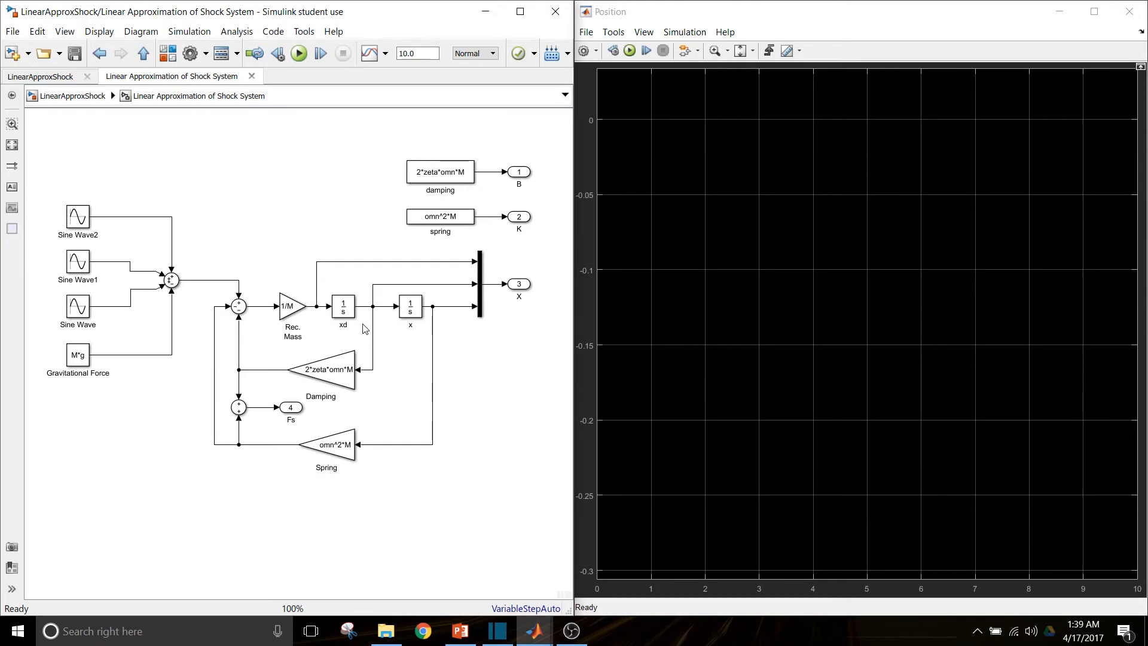
click(296, 306)
click(314, 306)
click(339, 453)
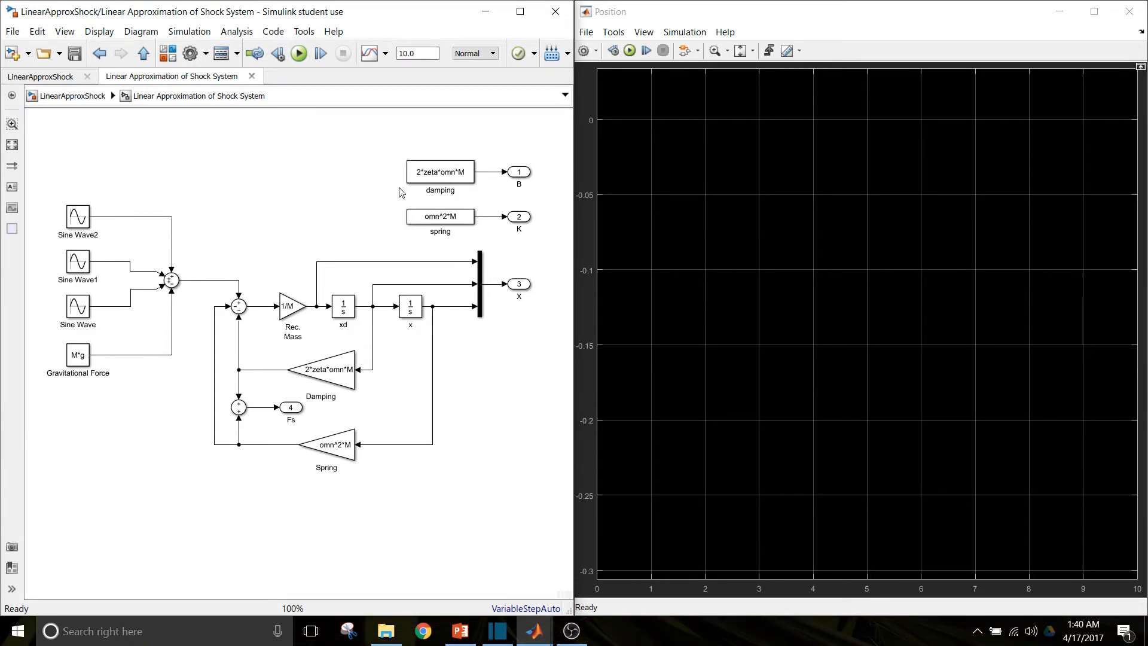
click(144, 55)
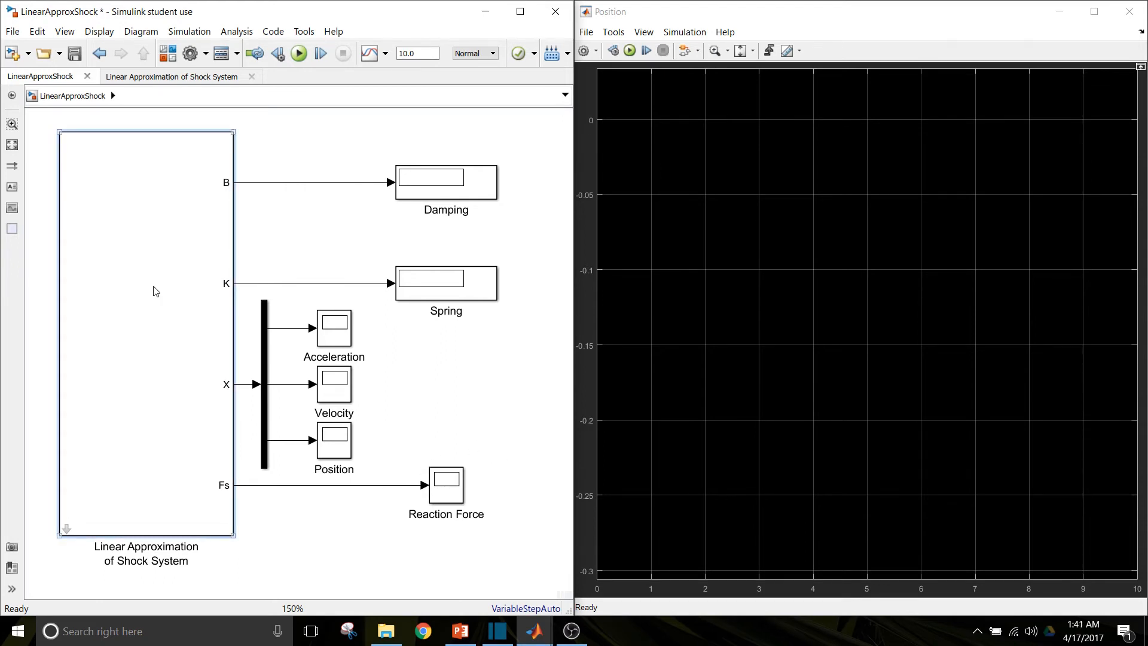
Step: Set Dist. Perc. Weight 1, 2 and 3 of the Linear Approximation of Shock System block to 0 and confirm the parameters
double_click(154, 327)
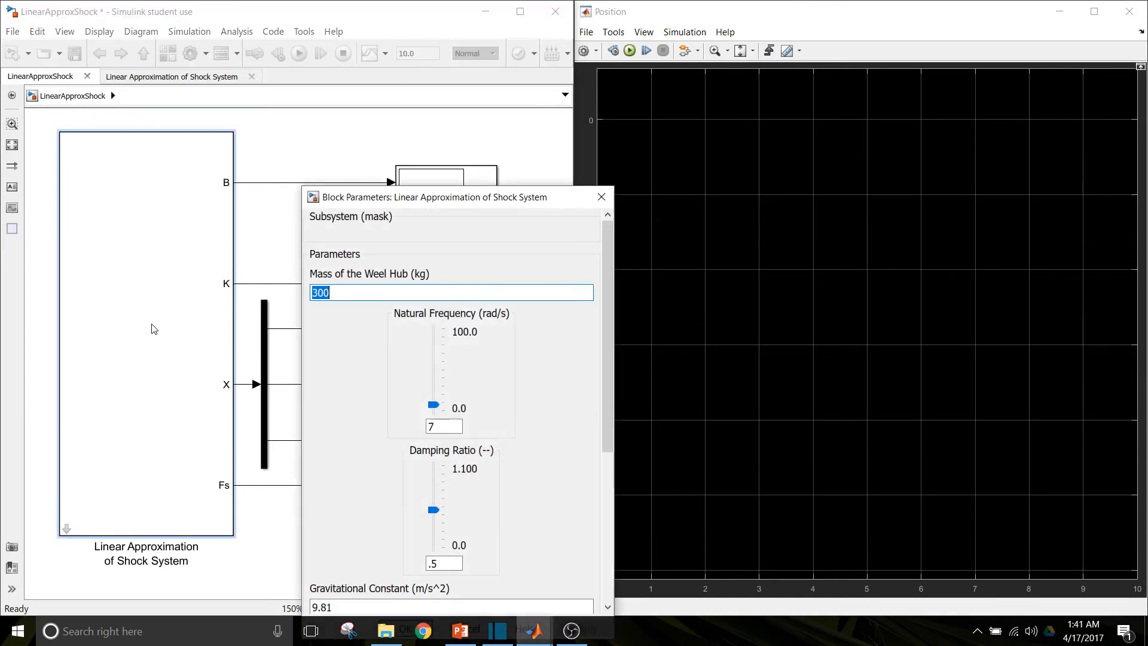
drag(375, 190, 373, 78)
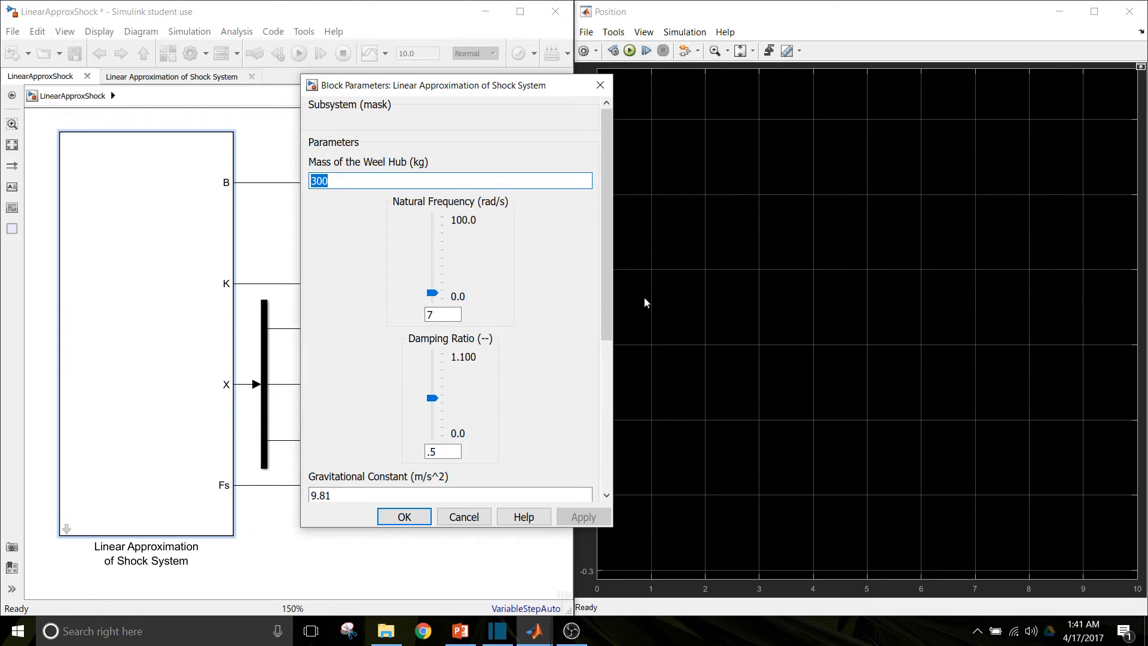
drag(608, 276, 597, 451)
double_click(326, 273)
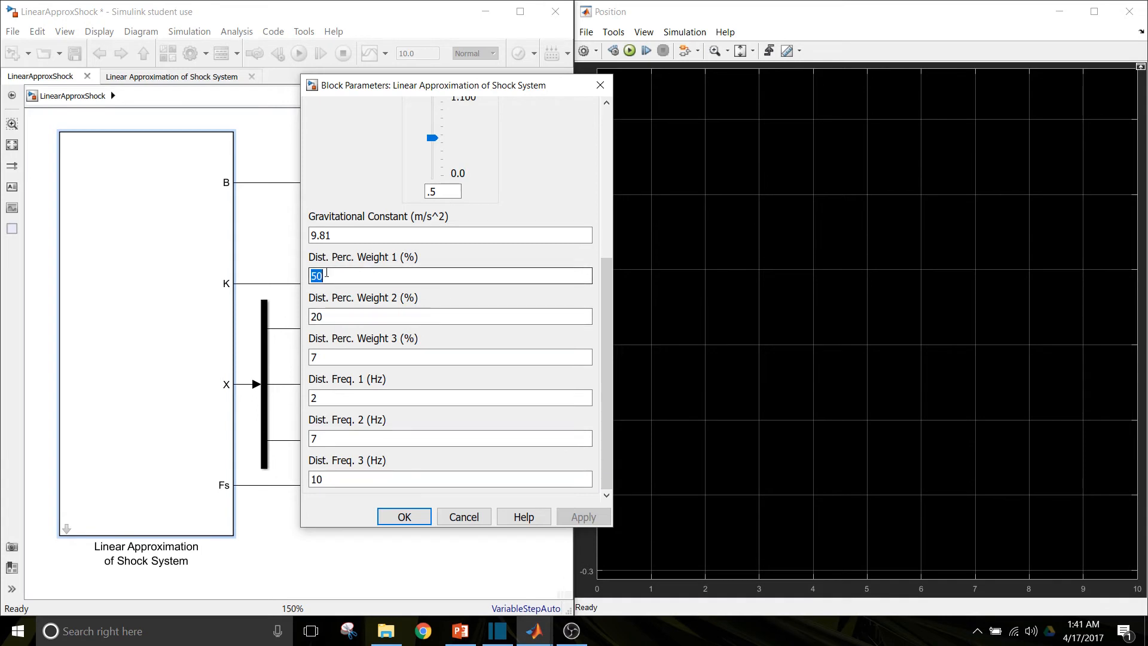
text(0)
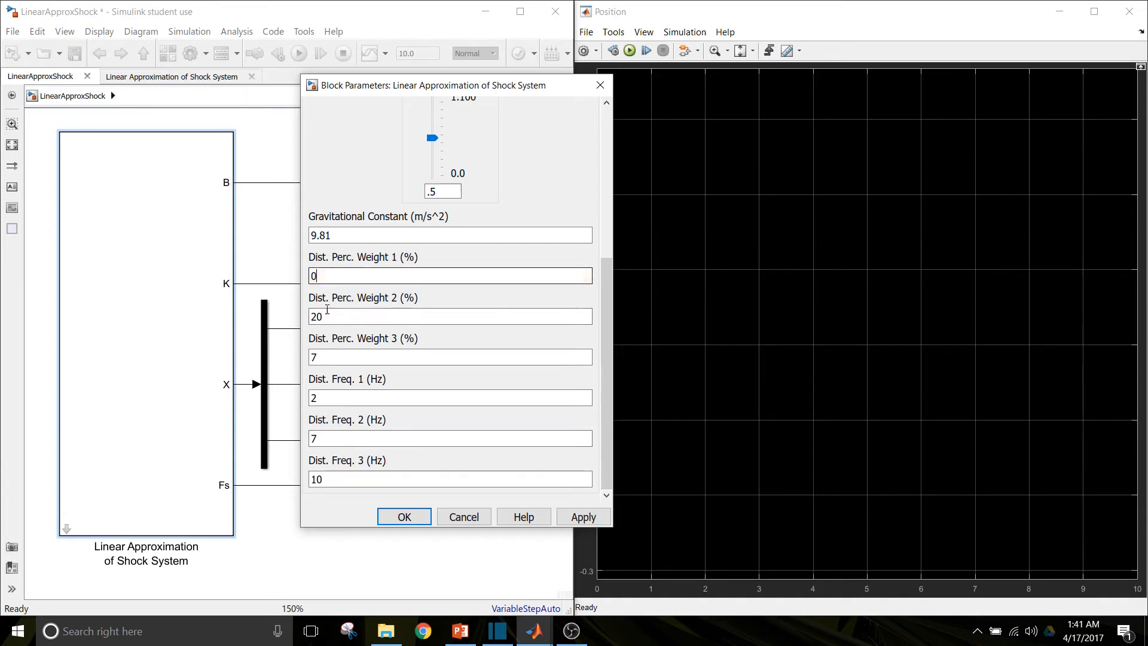
double_click(328, 316)
text(0)
double_click(331, 357)
text(0)
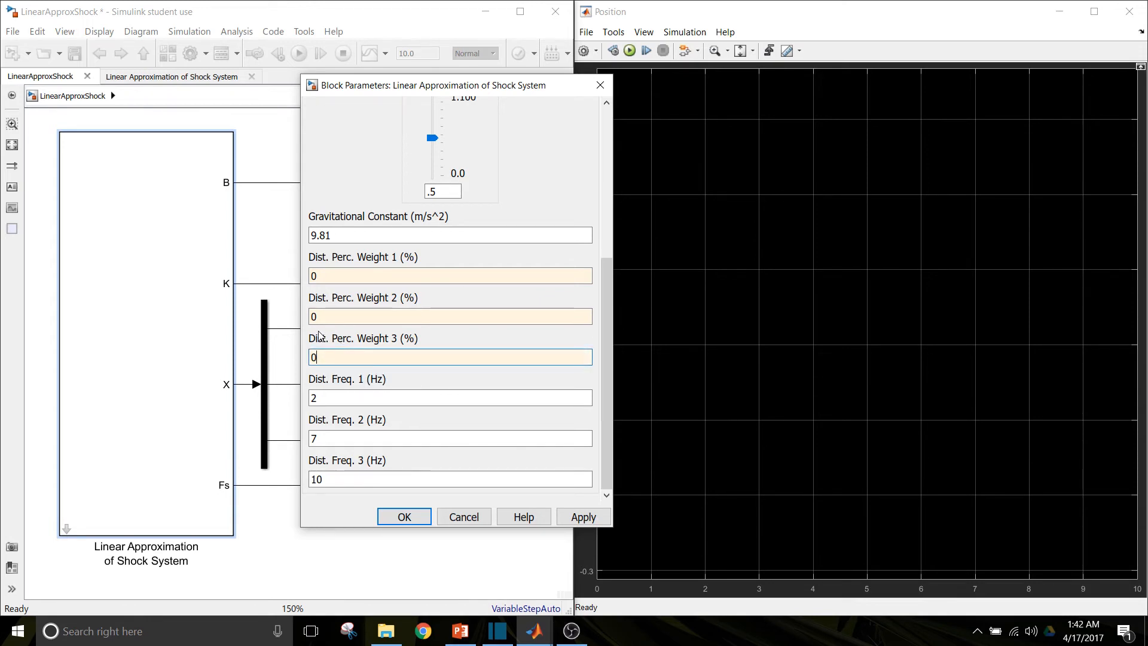
scroll(399, 331, up, 6)
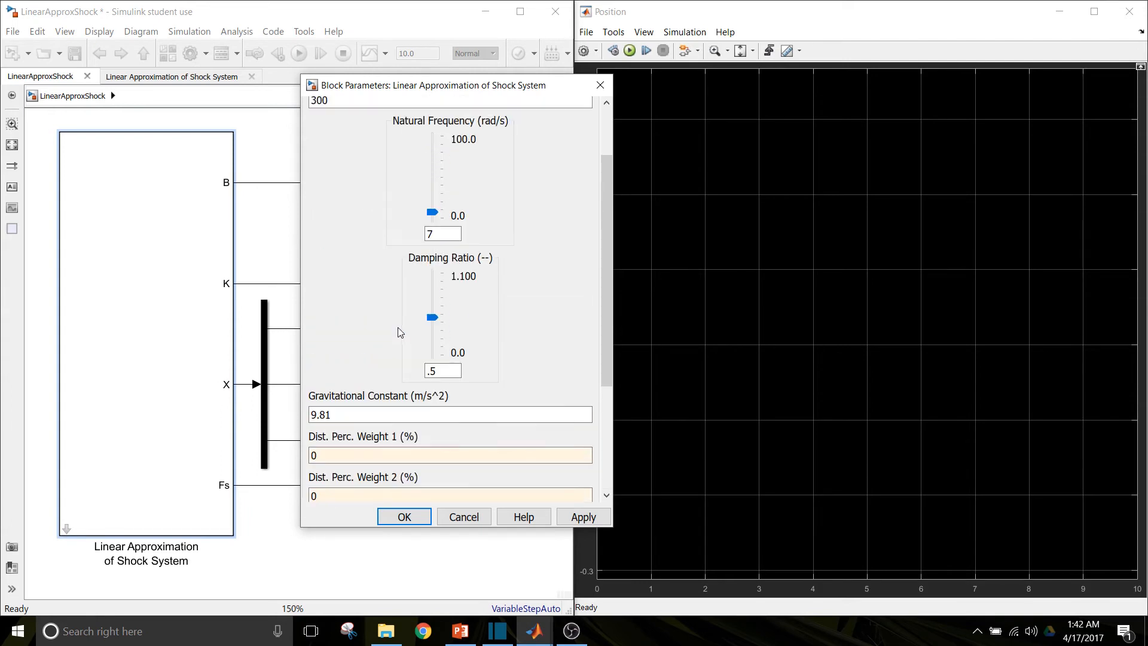
scroll(399, 330, up, 1)
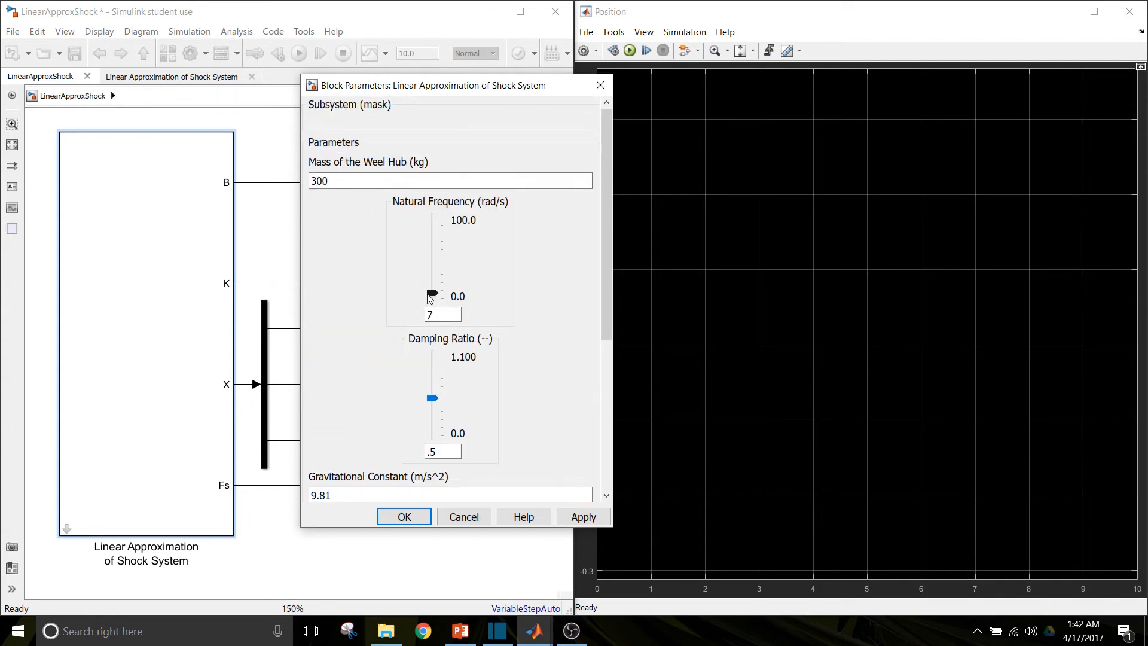
click(404, 517)
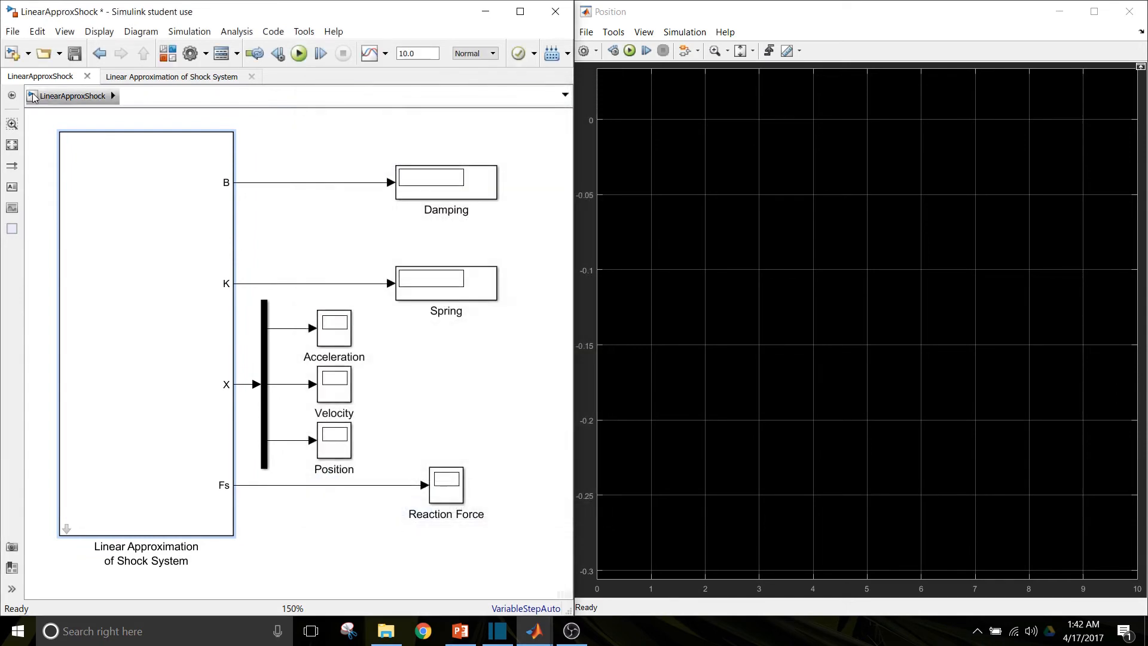
Step: Run the simulation and examine the Position plot together with the Spring and Damping displays
click(296, 55)
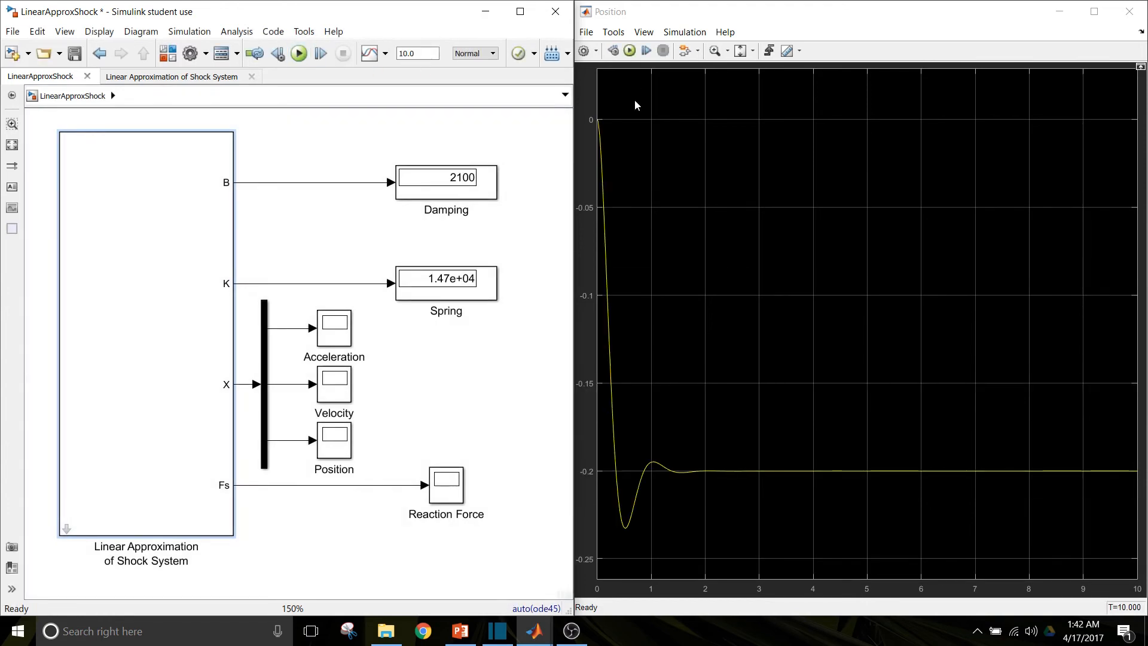
click(614, 13)
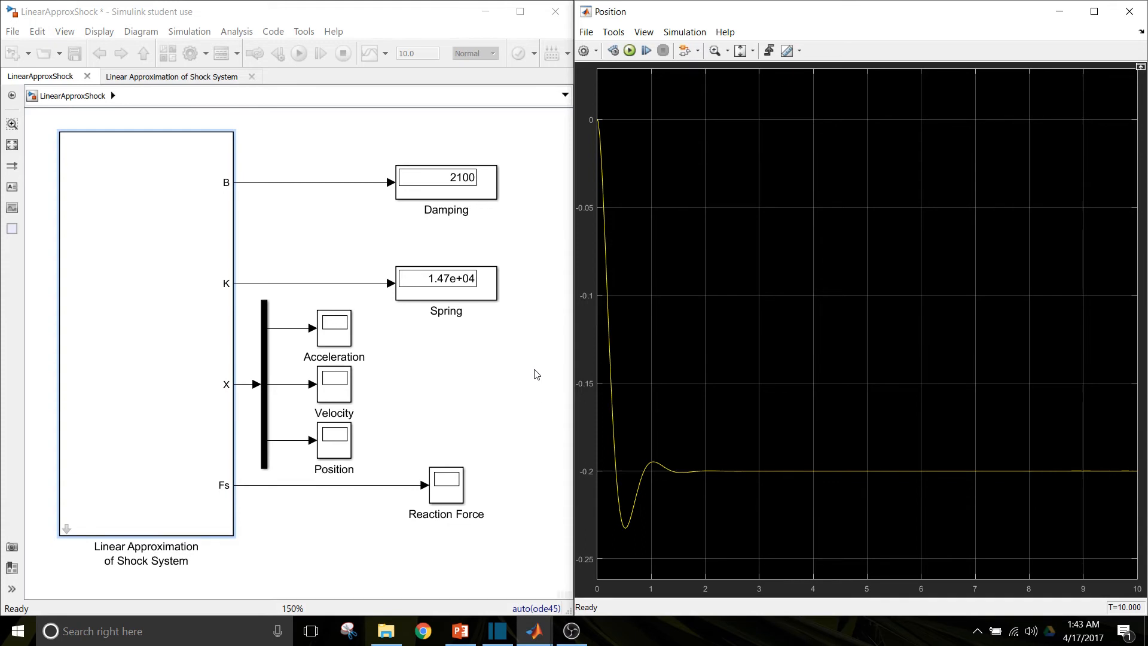
click(461, 281)
click(459, 182)
Step: Set the shock system block's natural frequency to 0.0 rad/s and run the simulation
double_click(147, 318)
drag(398, 207, 380, 105)
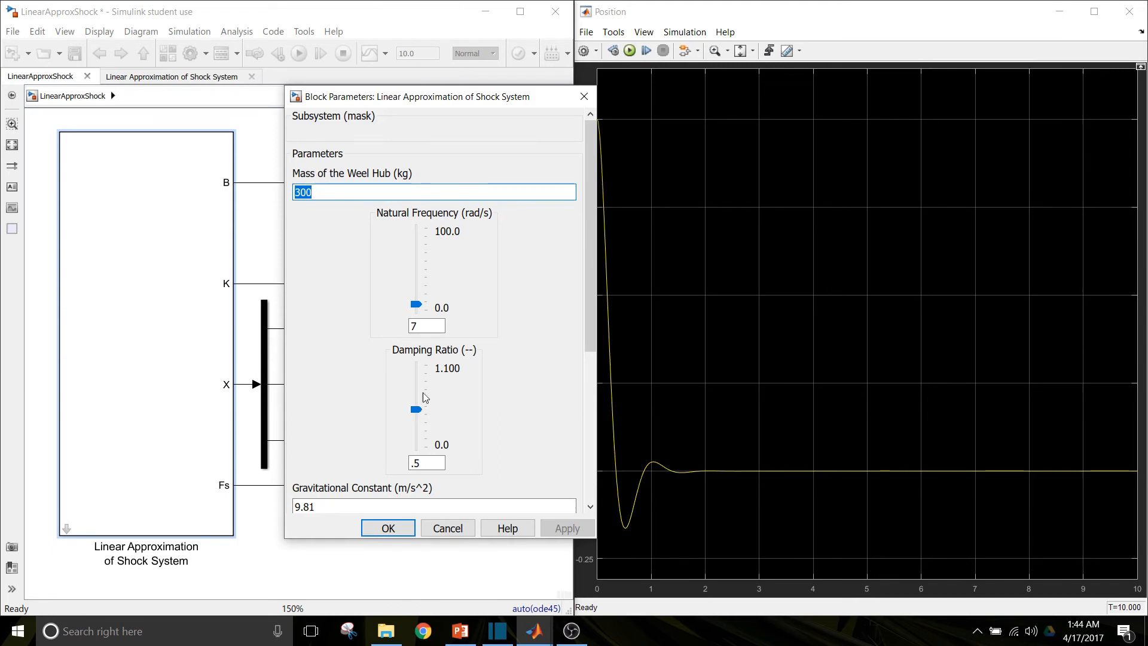
click(418, 305)
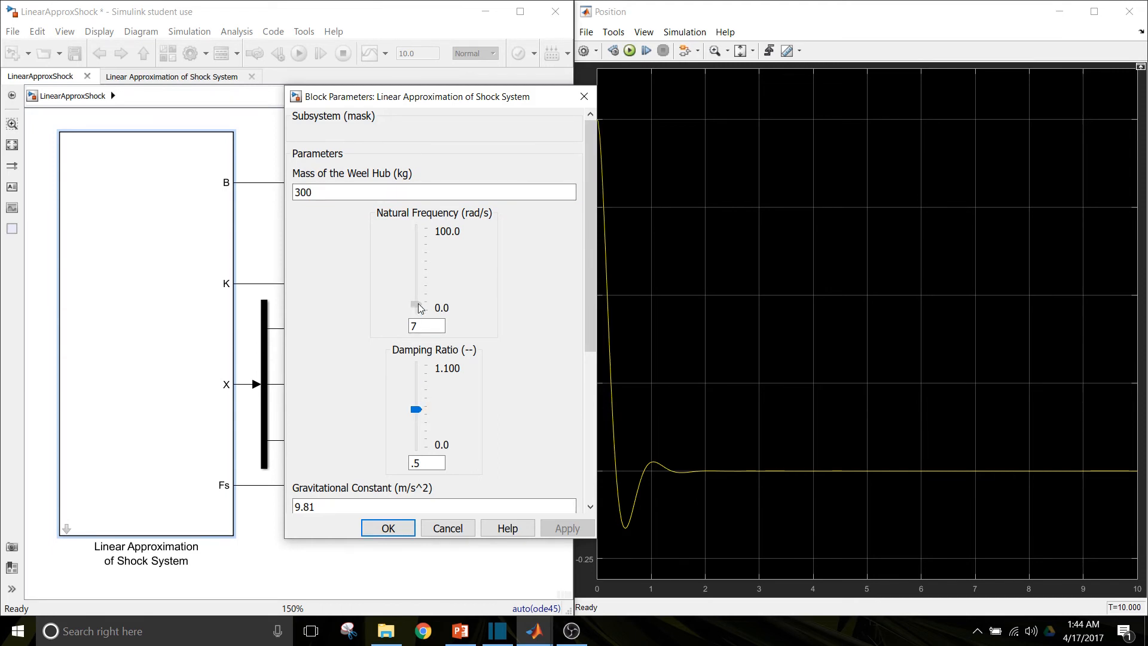
drag(420, 308, 418, 324)
click(388, 529)
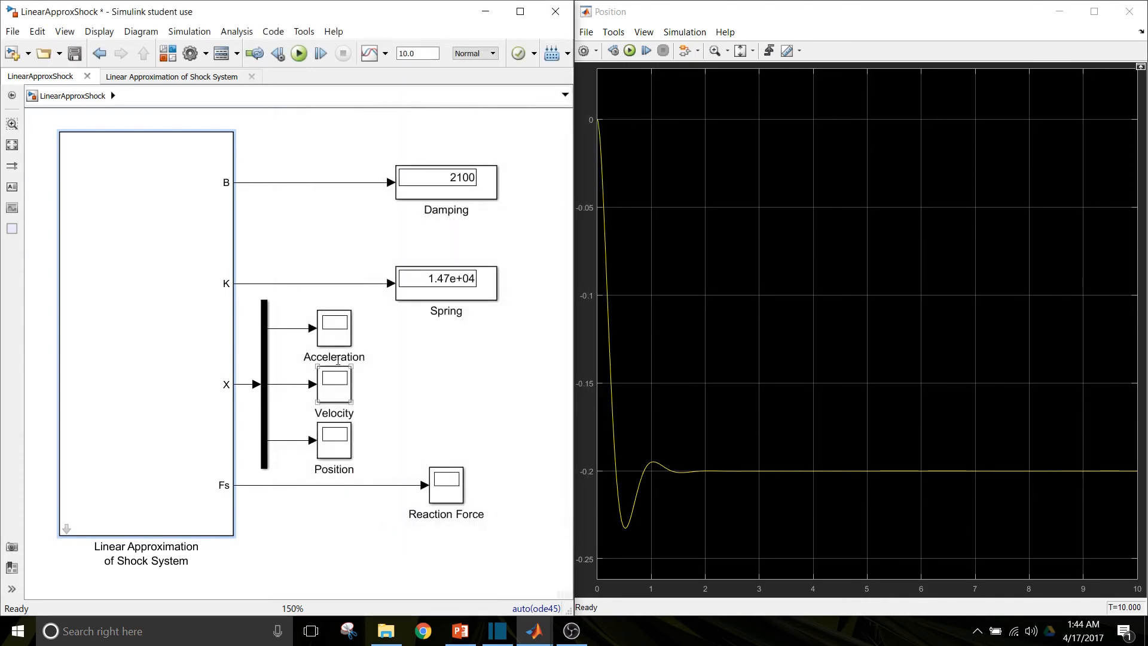
click(300, 55)
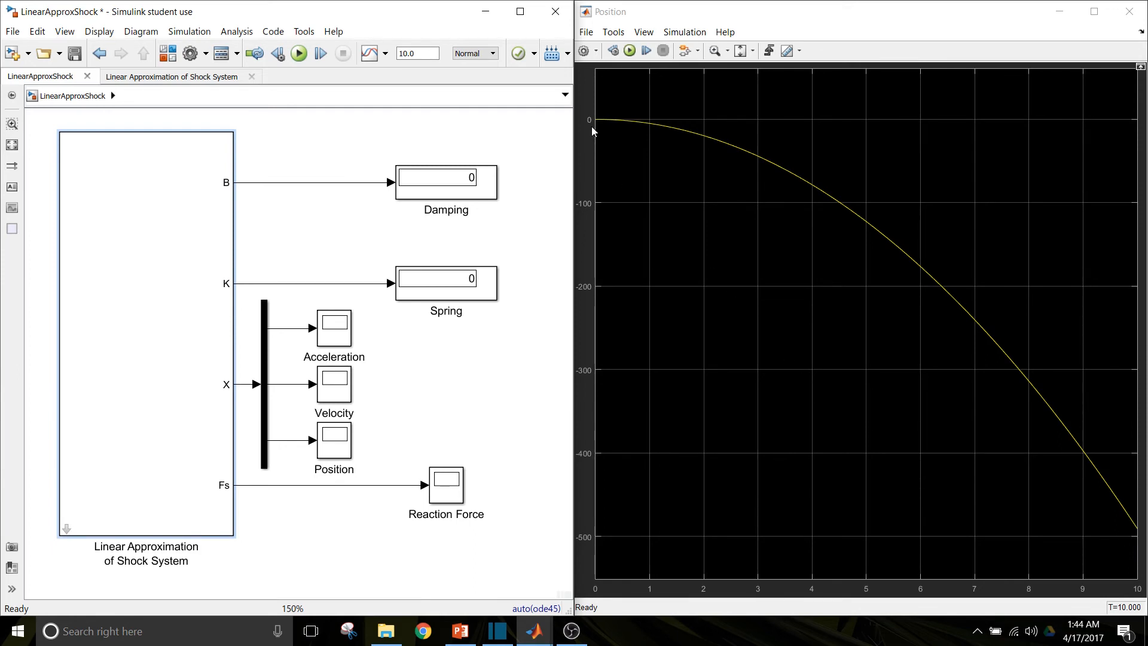
Step: Set the shock system block's natural frequency to the maximum of 100.0 rad/s and rerun the simulation
click(175, 348)
double_click(175, 348)
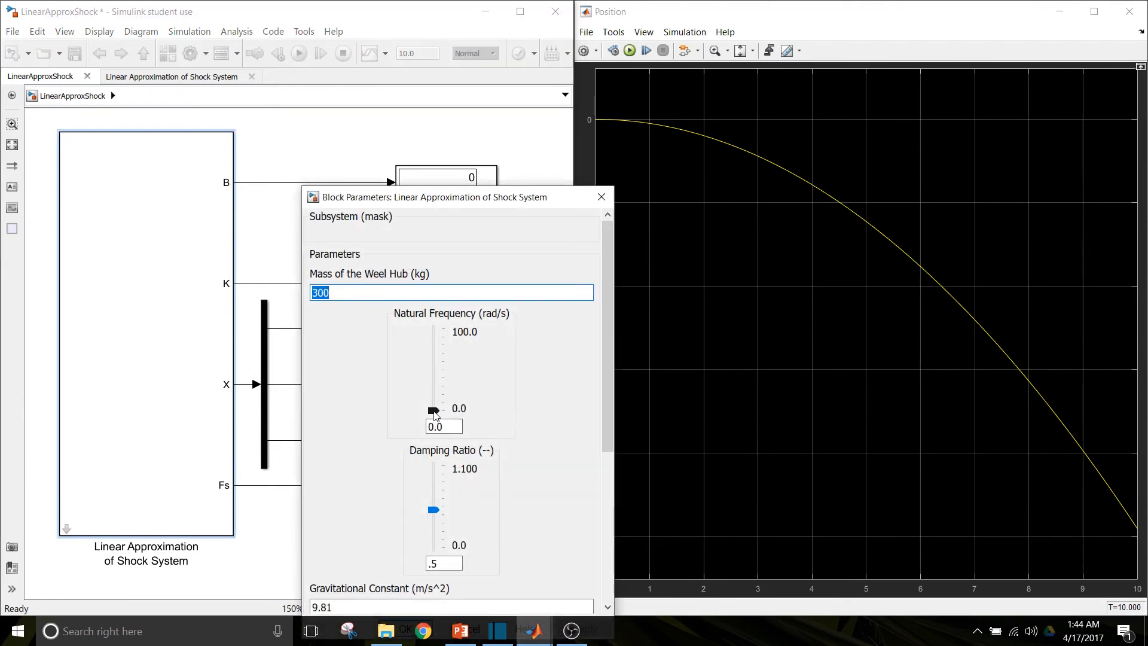
drag(434, 412, 433, 323)
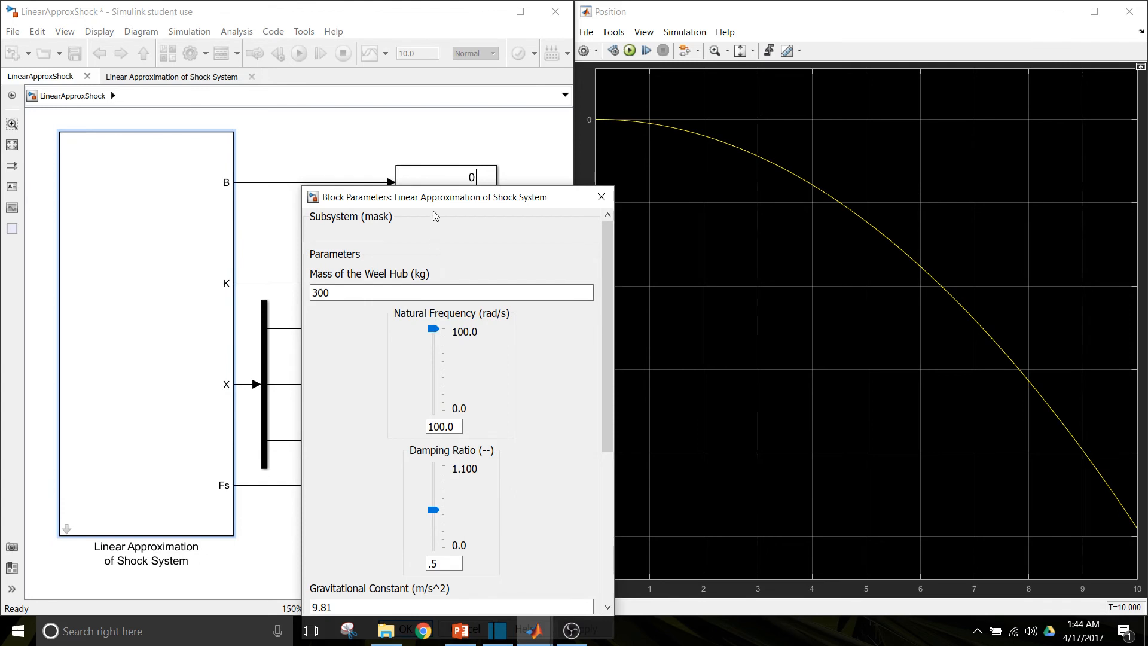
drag(435, 198, 402, 62)
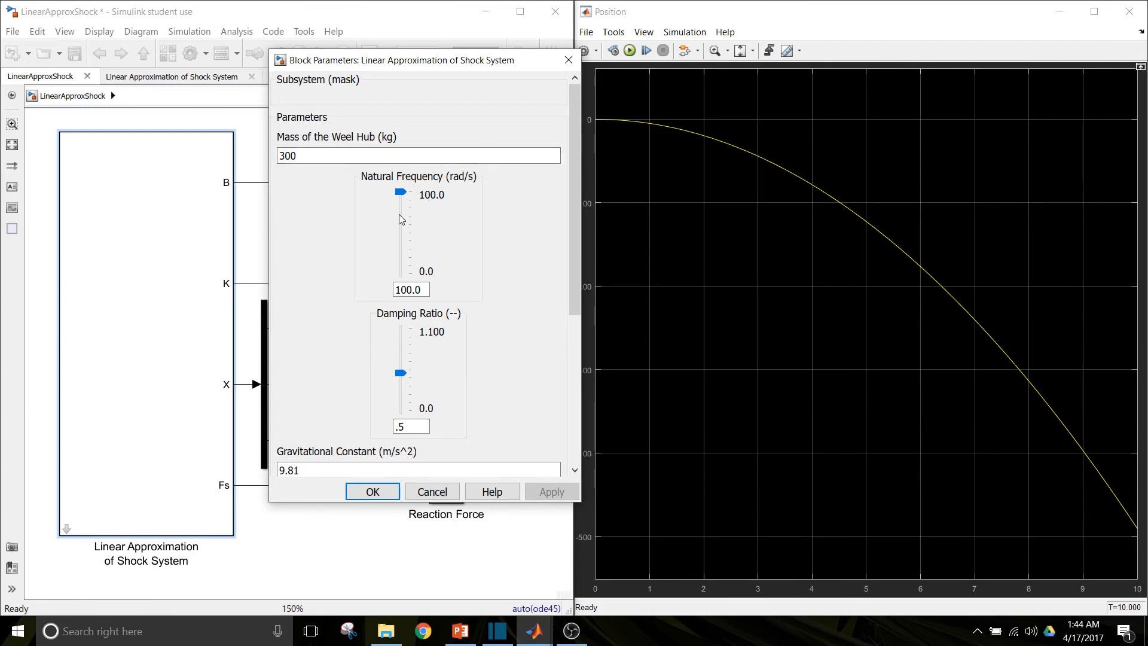
click(359, 492)
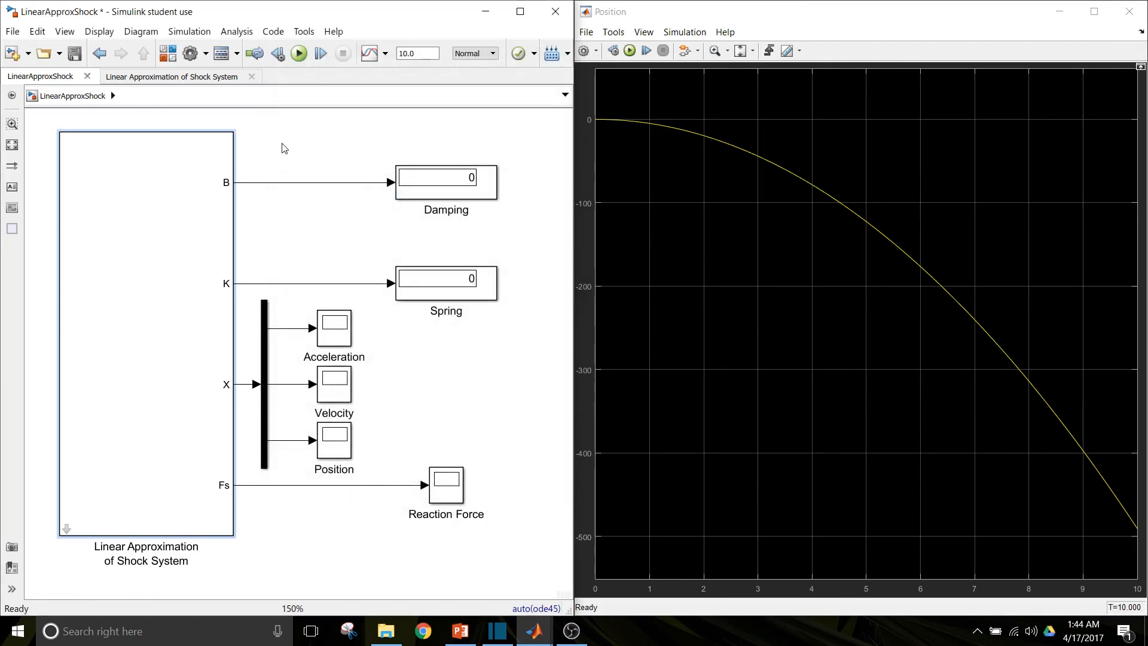
click(299, 58)
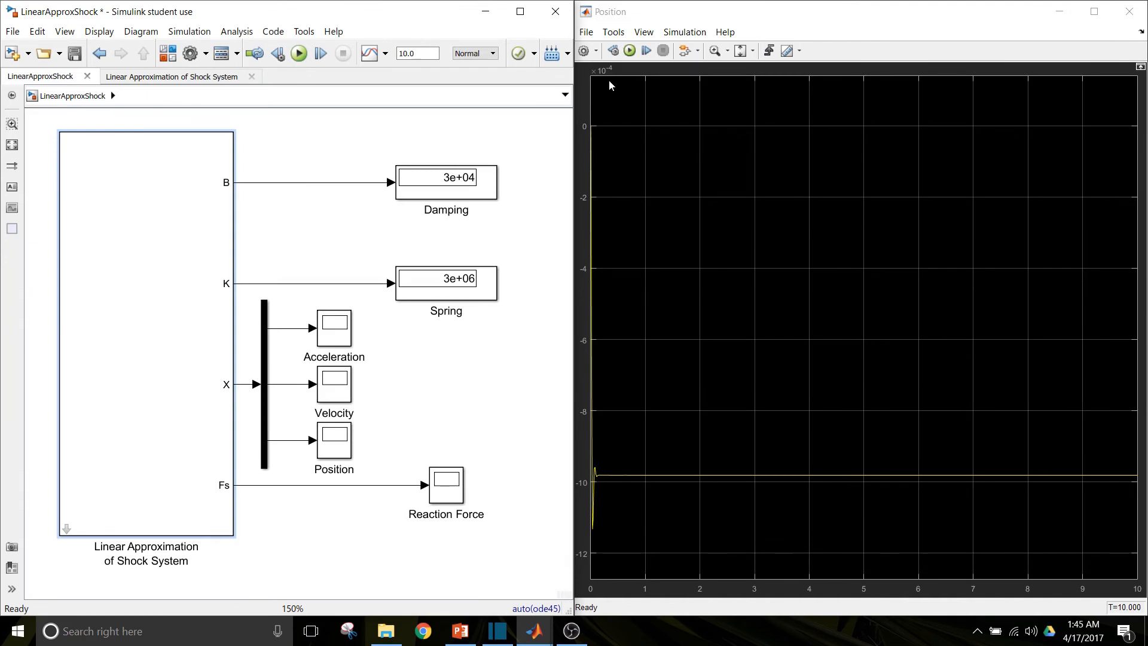
Step: Lower the shock system block's natural frequency to 1.000 rad/s and simulate the model again
double_click(164, 270)
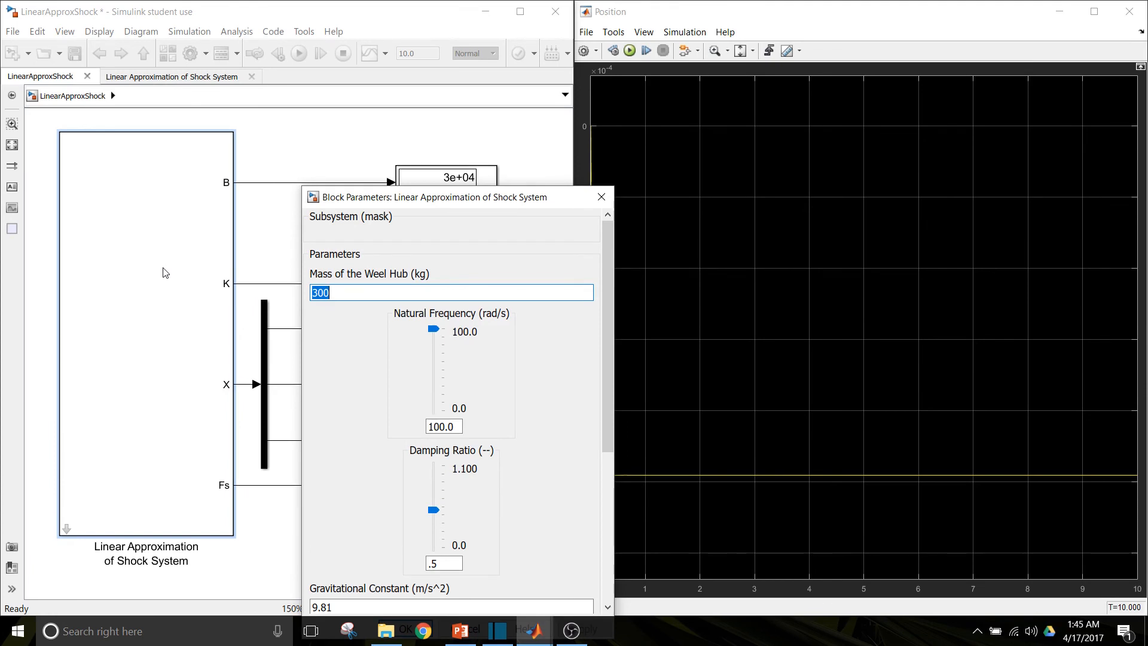
drag(377, 204, 366, 108)
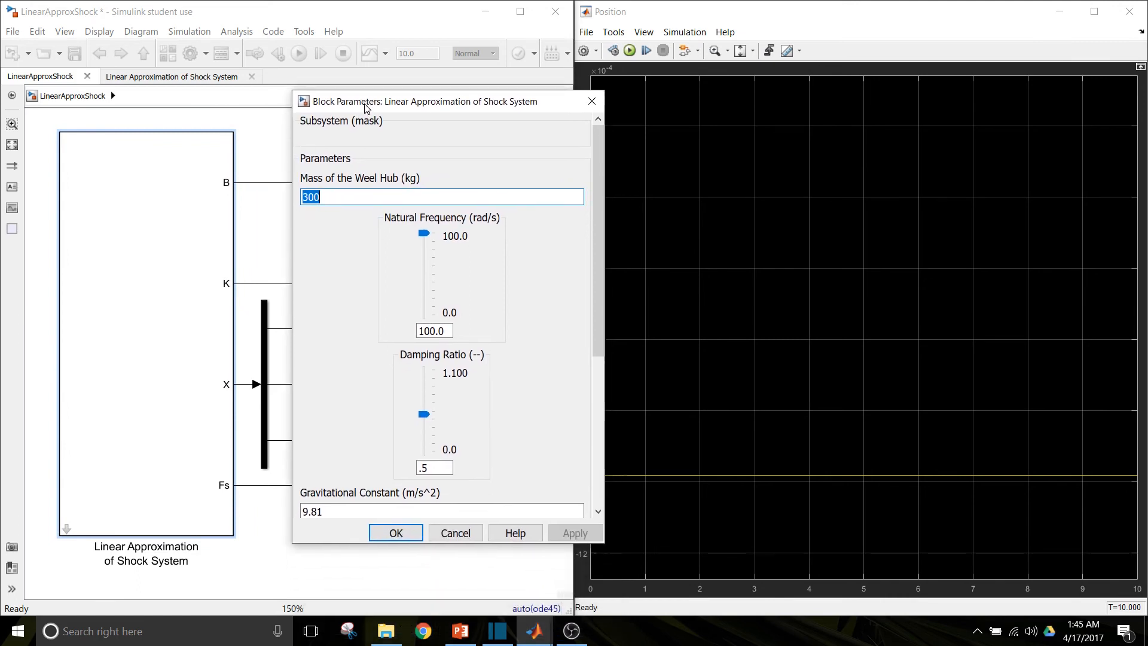
drag(424, 234, 427, 322)
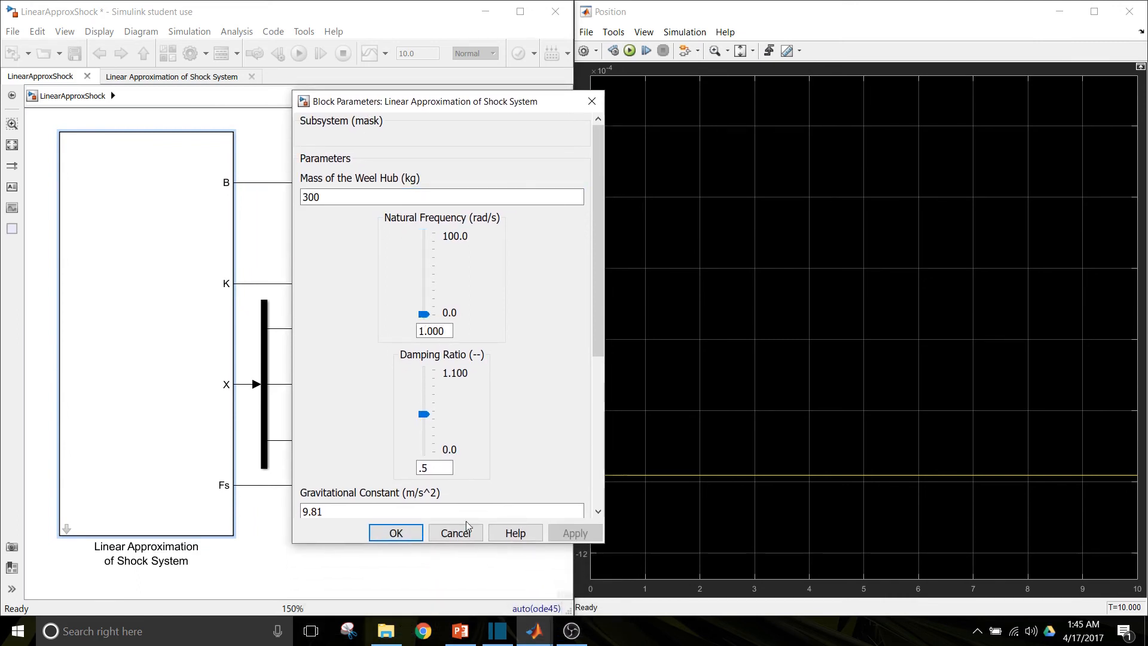
click(396, 532)
click(297, 54)
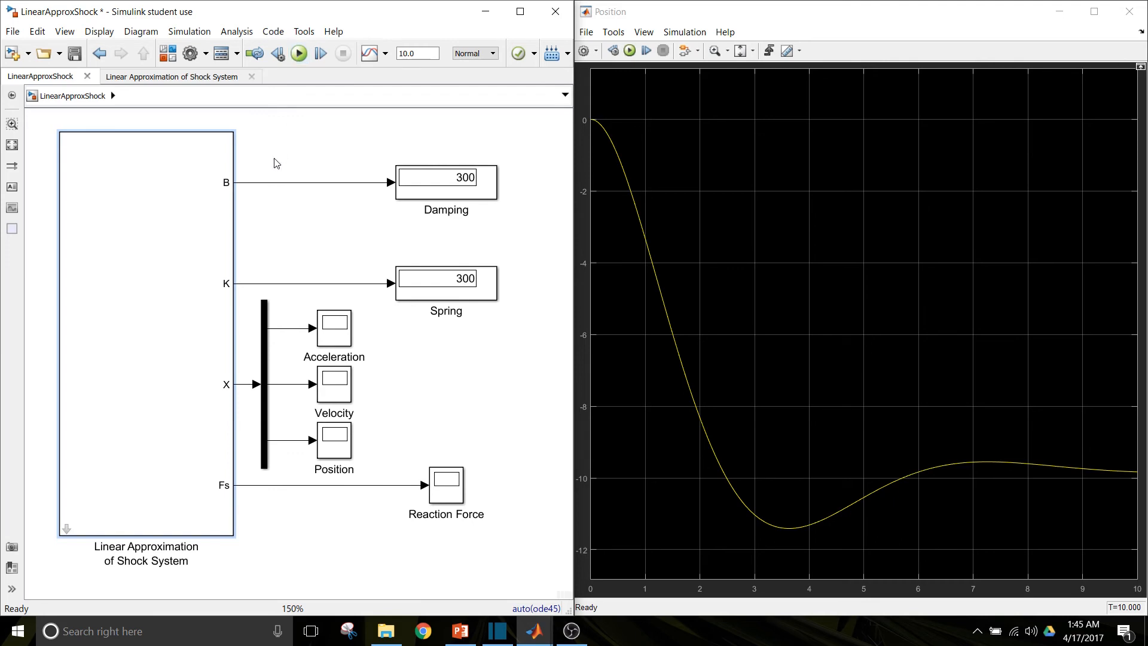
Step: Change the shock system block's natural frequency to 5 rad/s and run the simulation again
double_click(169, 320)
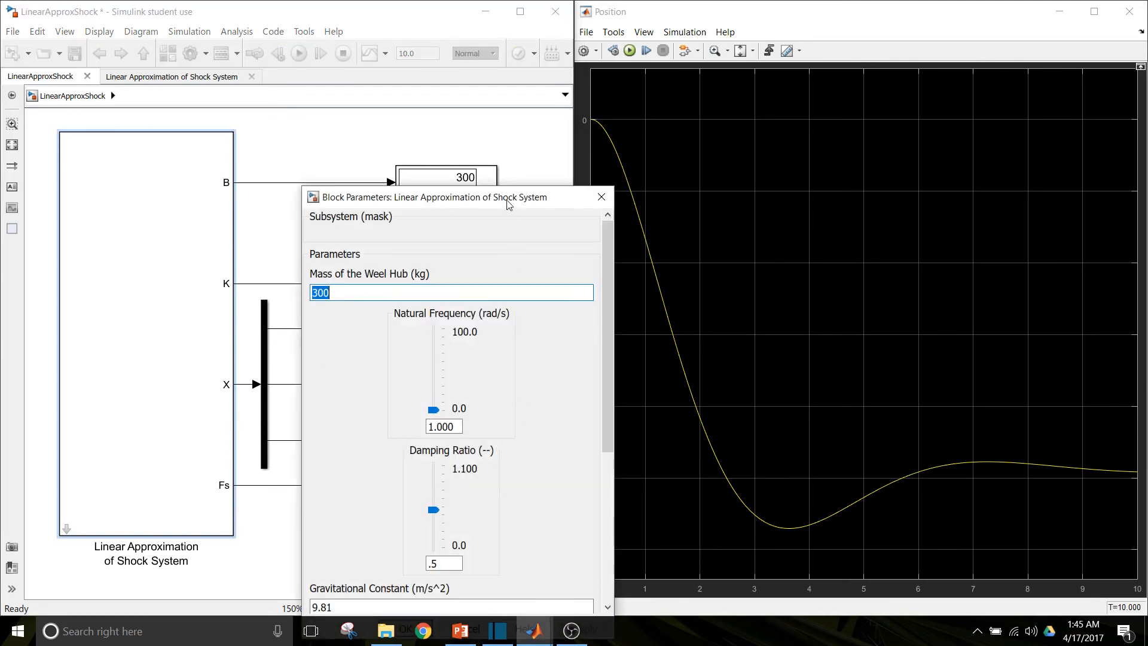
drag(510, 203, 520, 139)
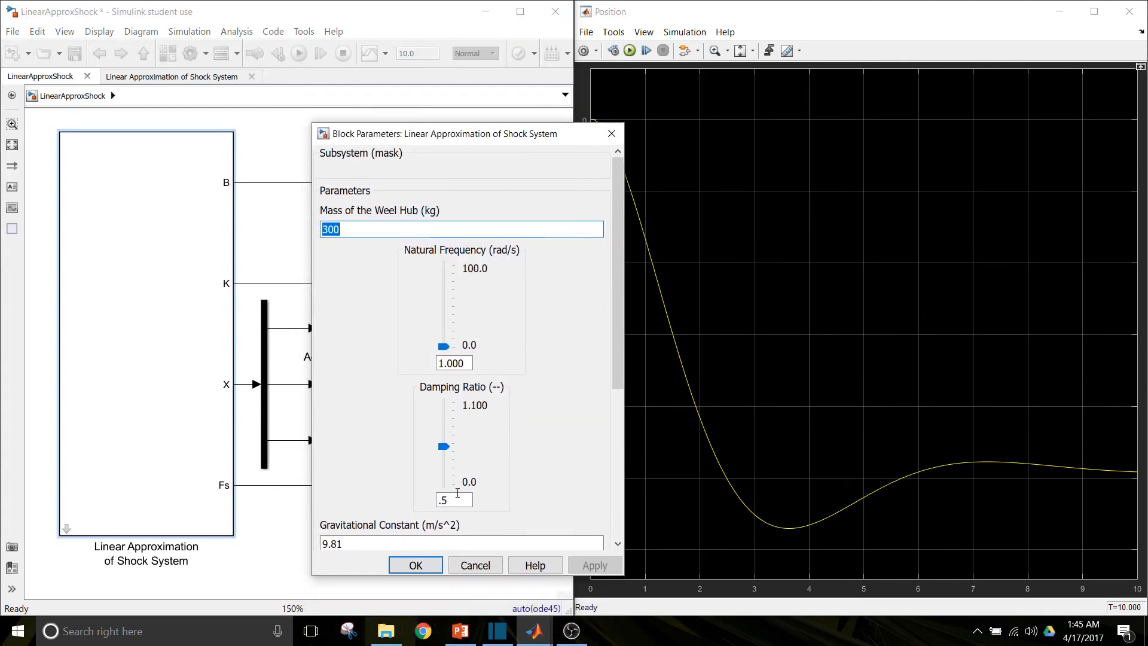
drag(439, 363, 489, 367)
text(5)
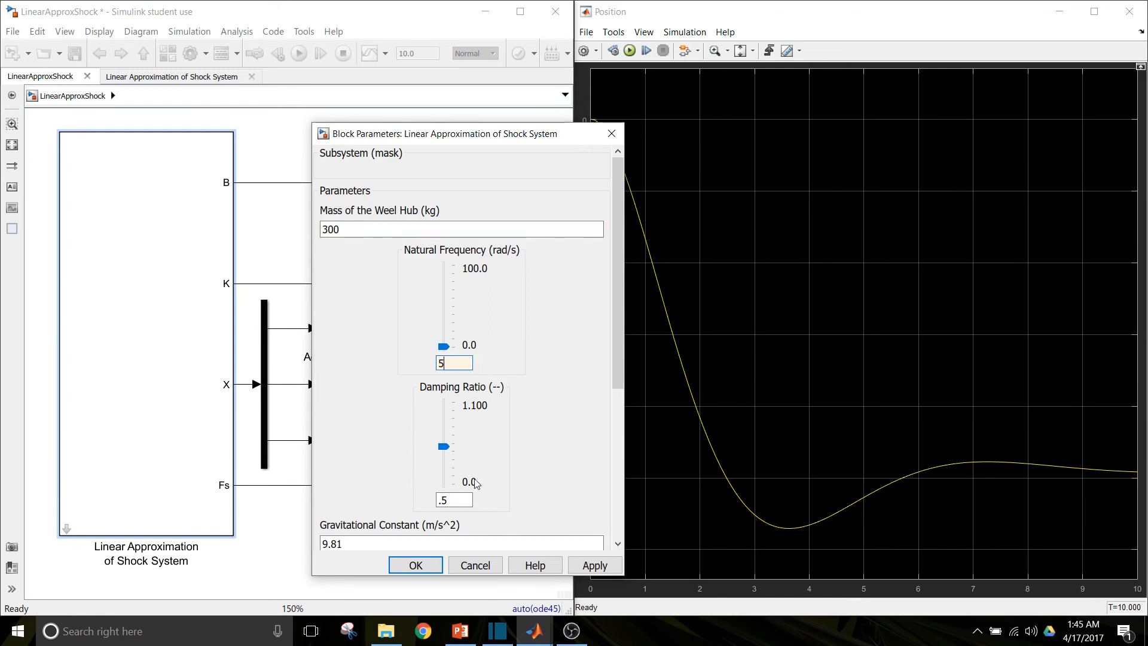
click(417, 565)
click(299, 54)
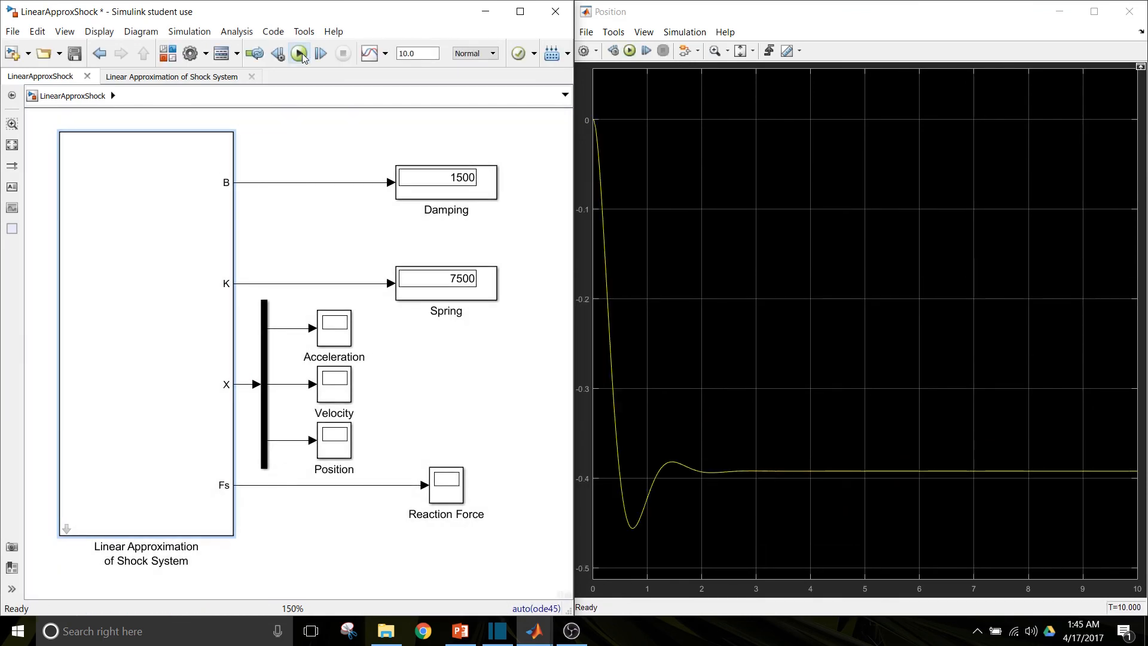
Step: Set the shock system block's natural frequency back to 7 rad/s and rerun the simulation
click(206, 300)
double_click(206, 300)
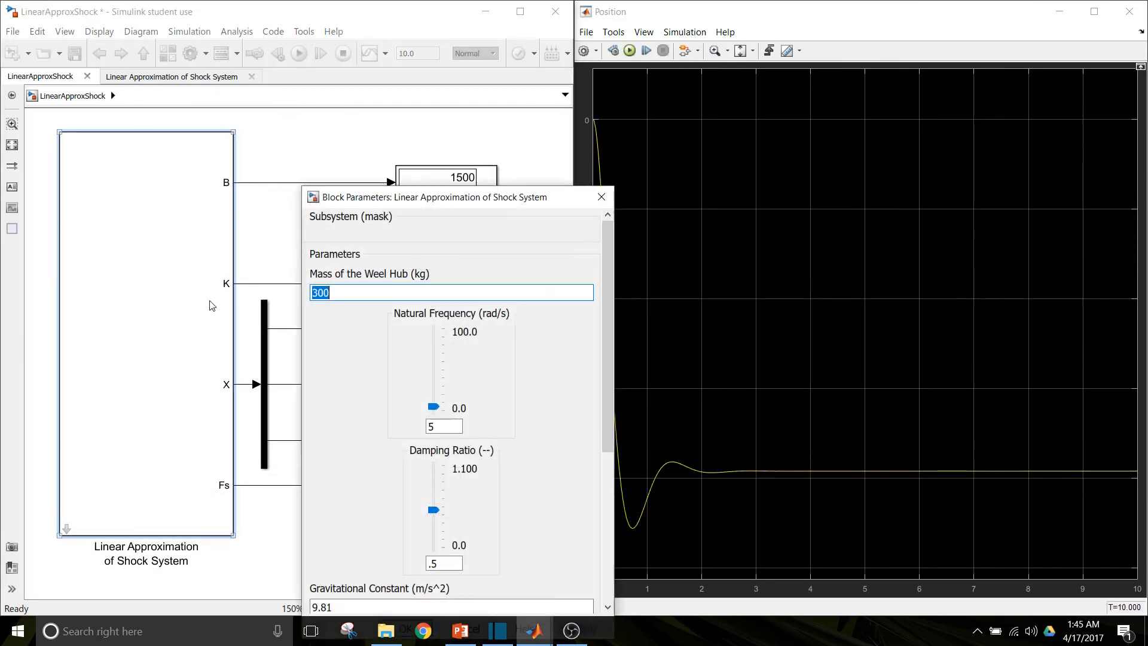
double_click(437, 425)
text(7)
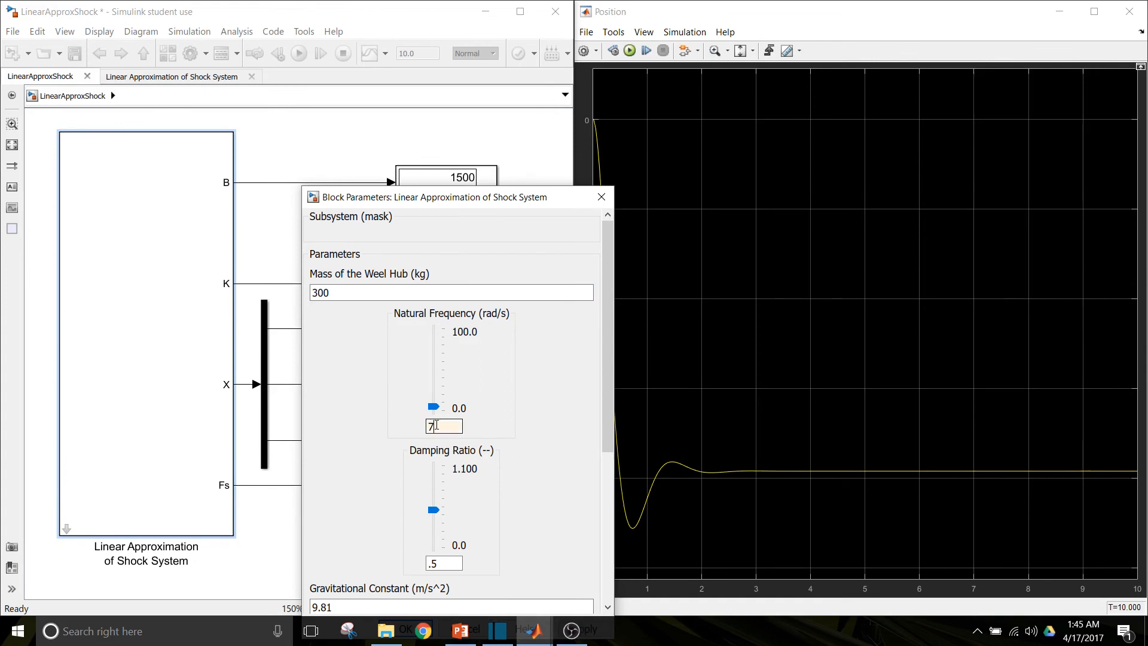
key(Return)
click(299, 53)
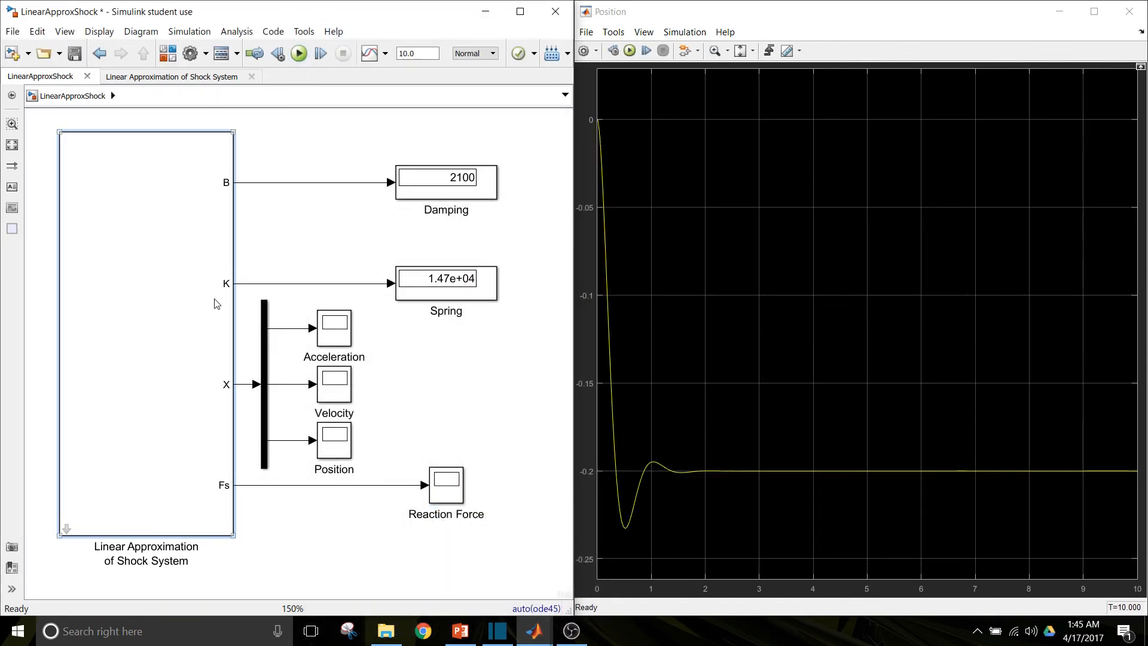
Step: Lower the shock system block's damping ratio to 0.0 and run the simulation
double_click(232, 307)
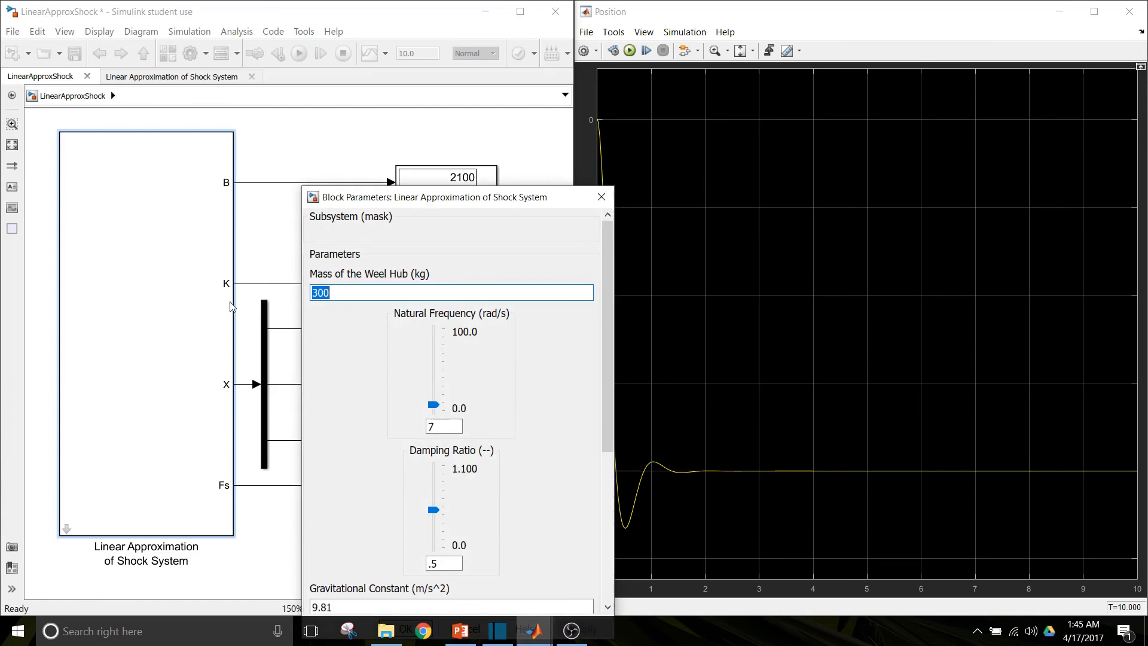
click(433, 511)
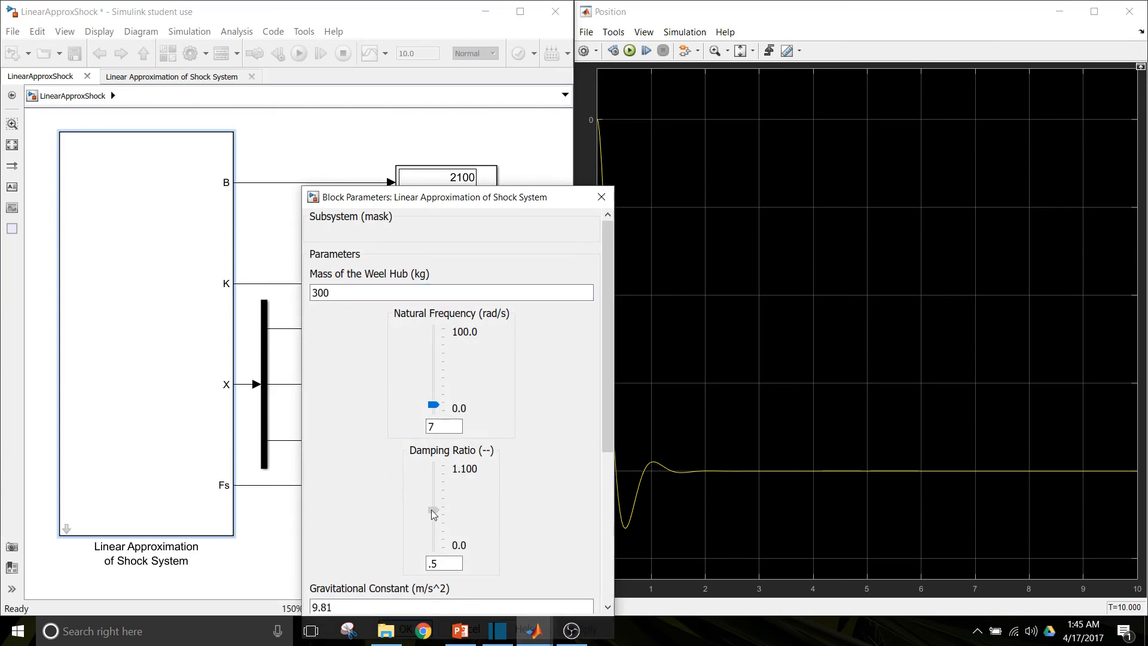
drag(432, 510, 432, 553)
drag(426, 203, 428, 90)
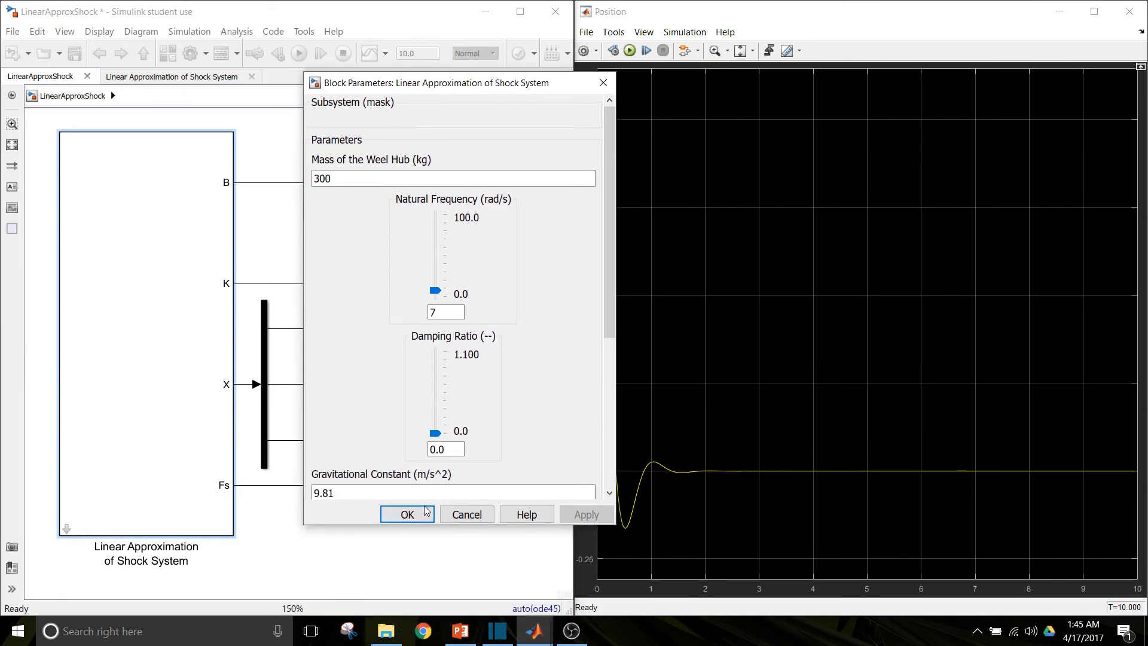
click(407, 514)
click(299, 53)
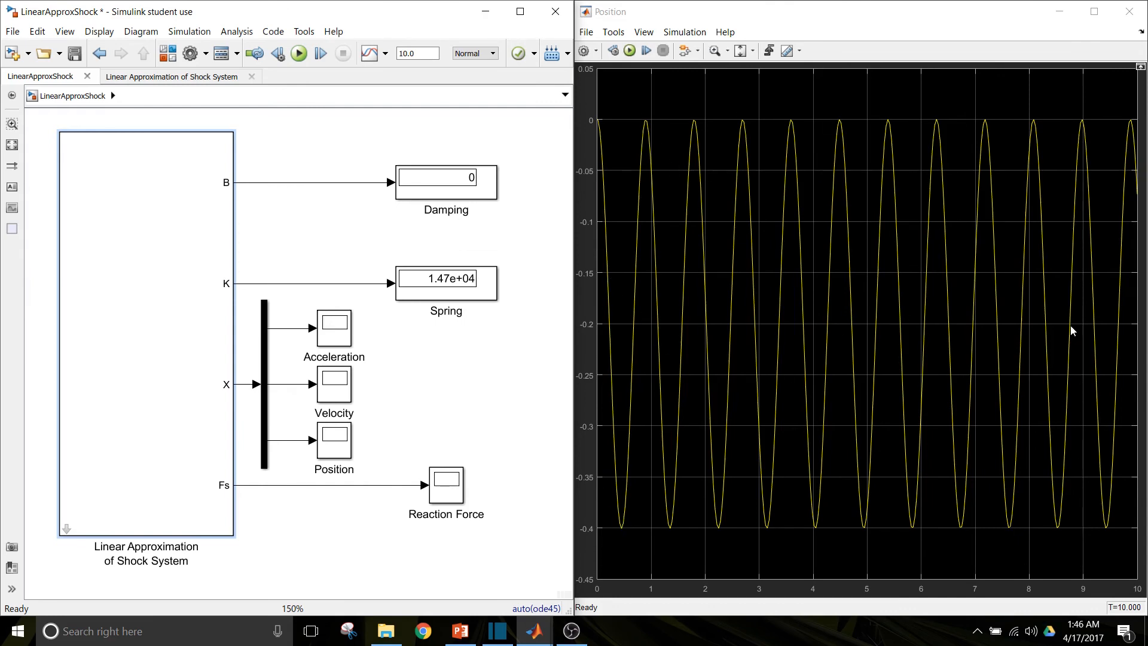
Step: Raise the shock system block's damping ratio to the maximum of 1.100 and rerun the simulation
double_click(127, 326)
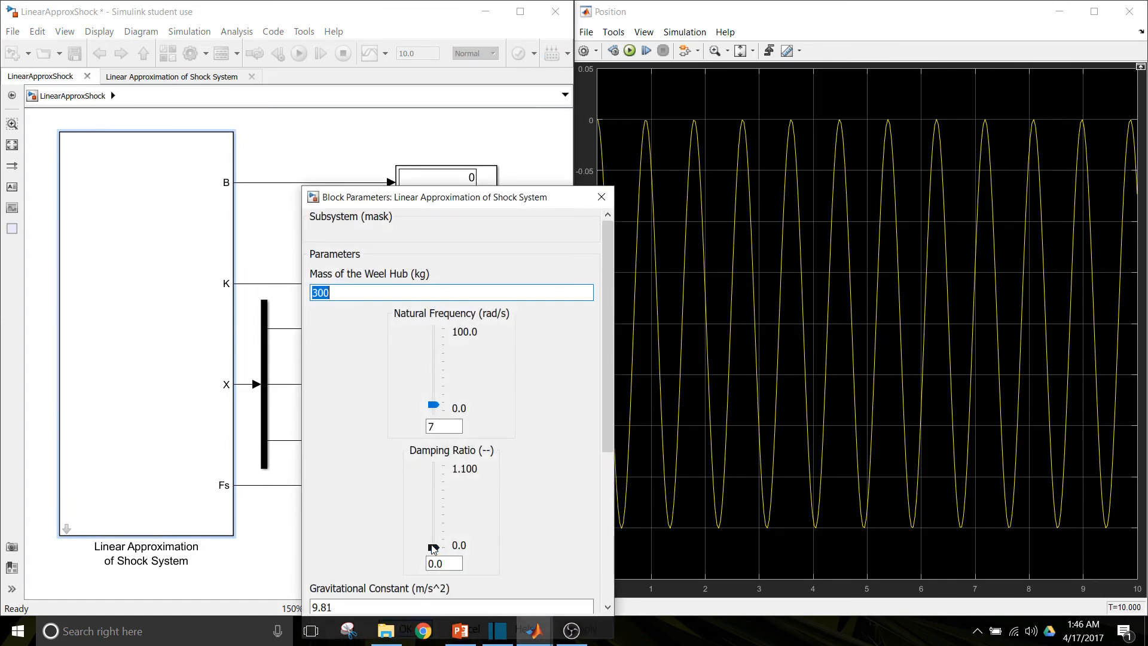
drag(432, 539, 433, 466)
scroll(464, 264, down, 1)
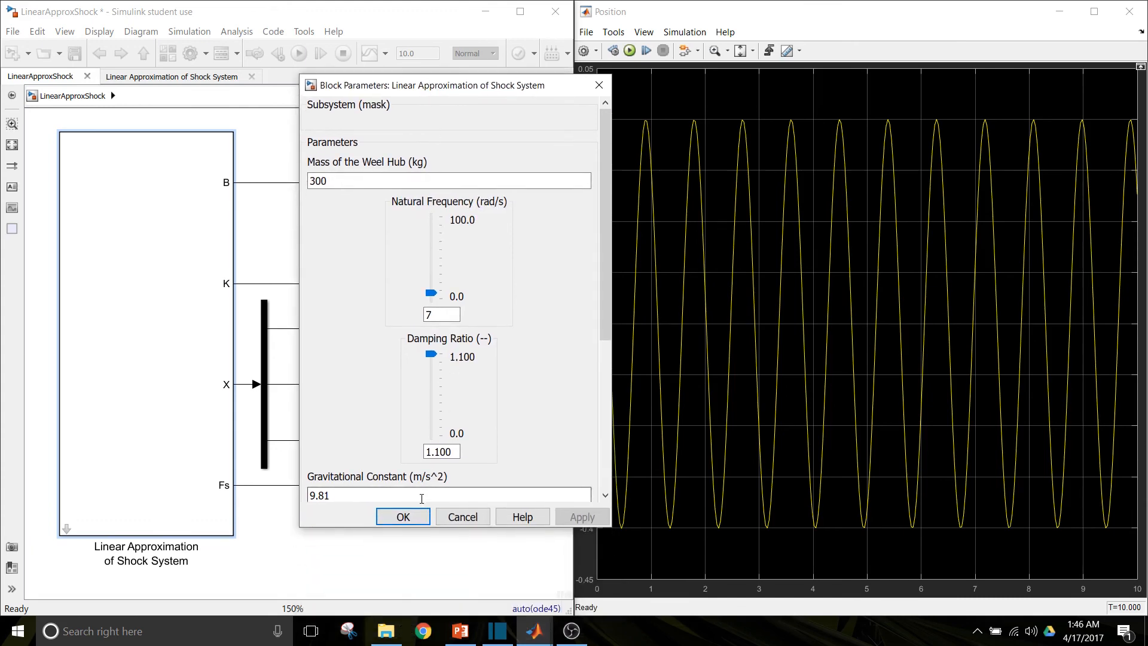
click(397, 515)
click(304, 55)
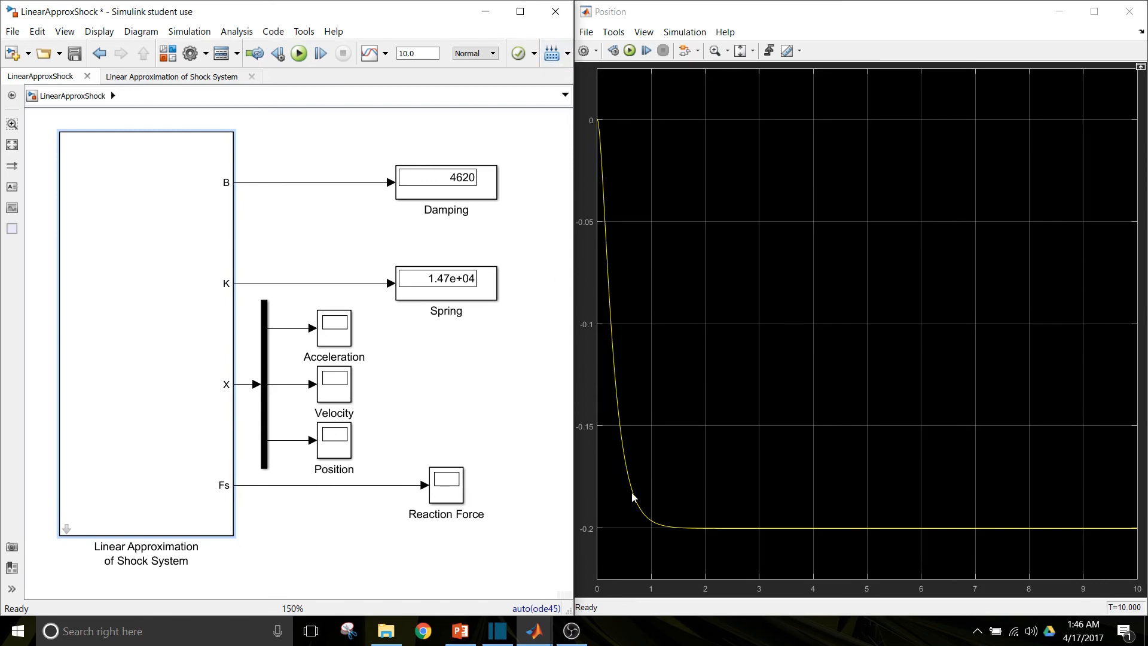
Step: Set the shock system block's damping ratio to 1 and simulate the model again
double_click(224, 297)
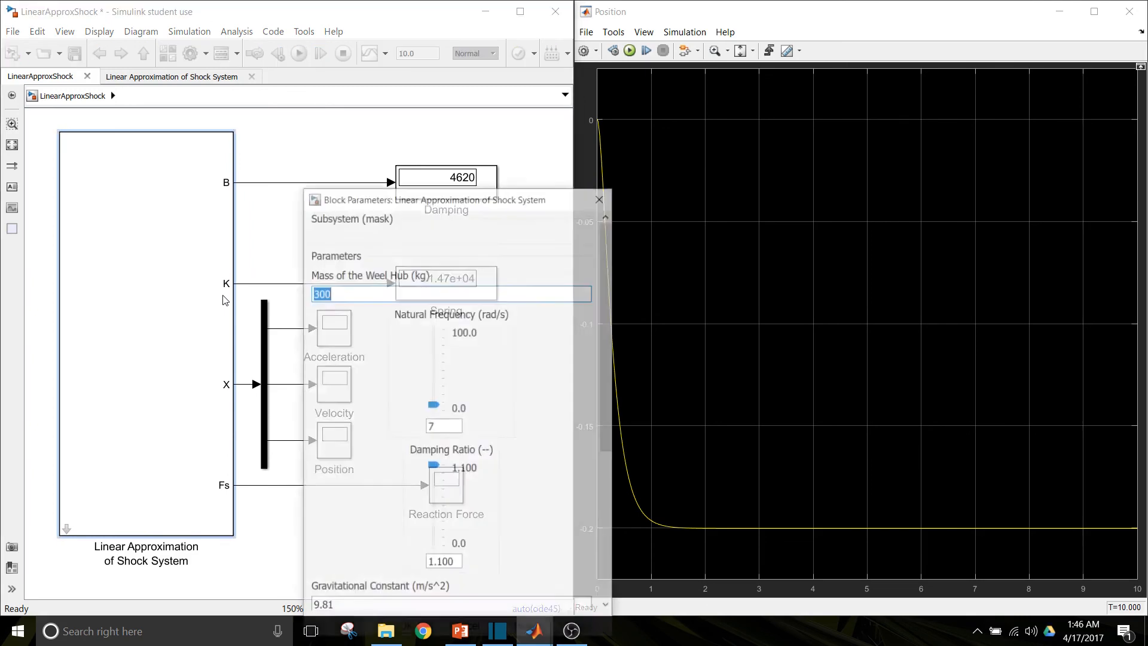
double_click(442, 566)
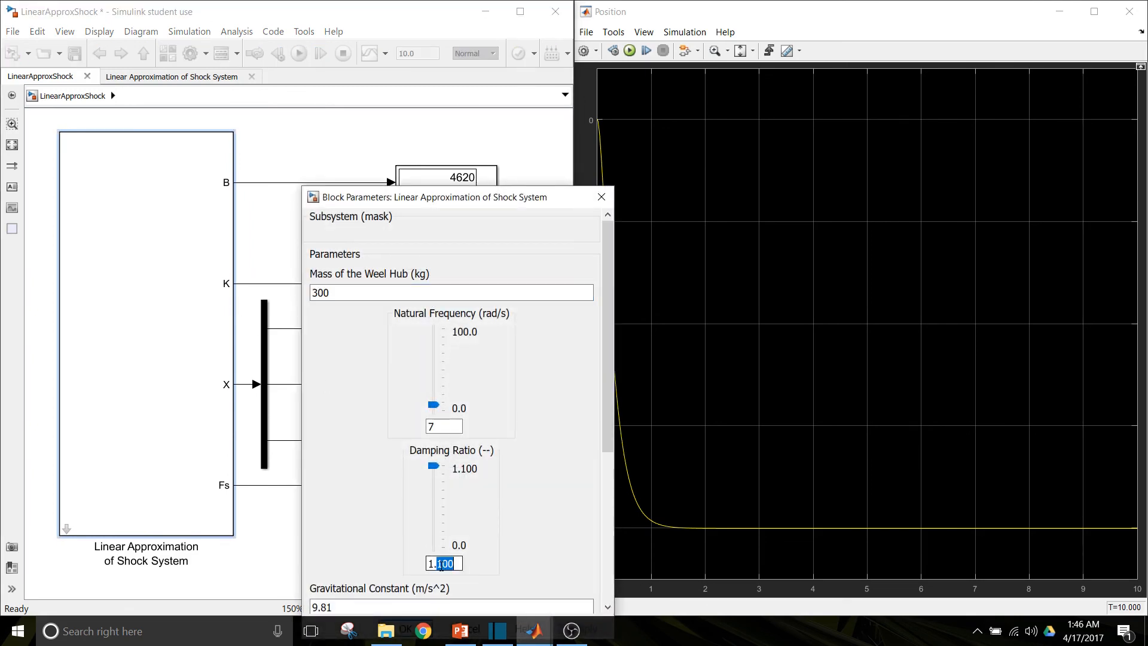
text(1)
key(Return)
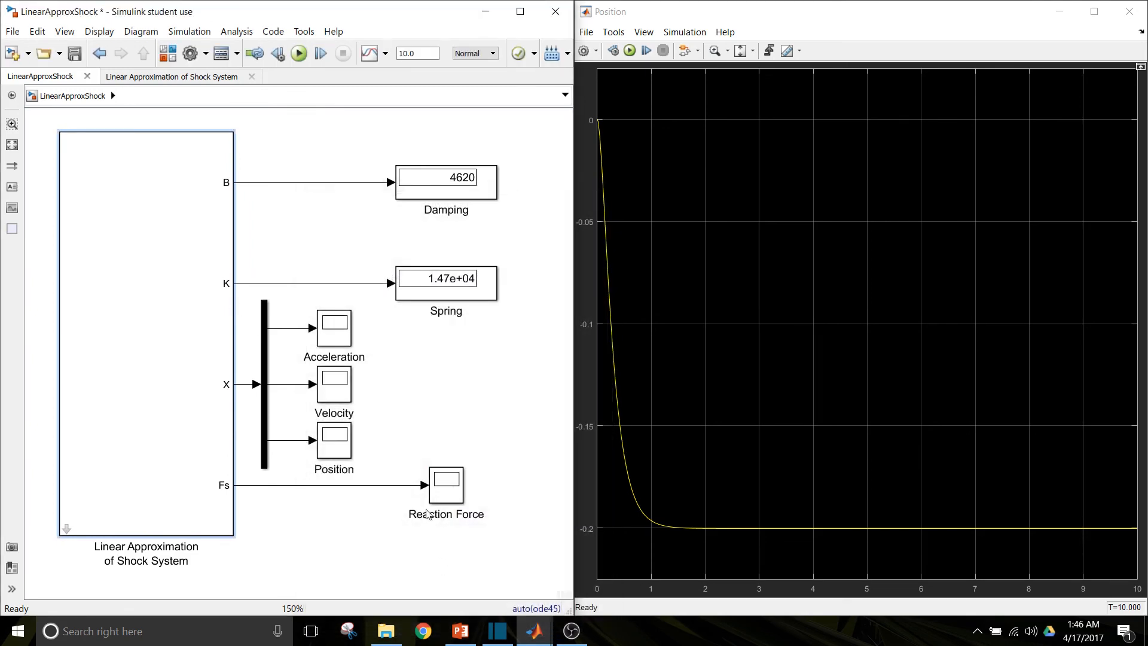
click(299, 54)
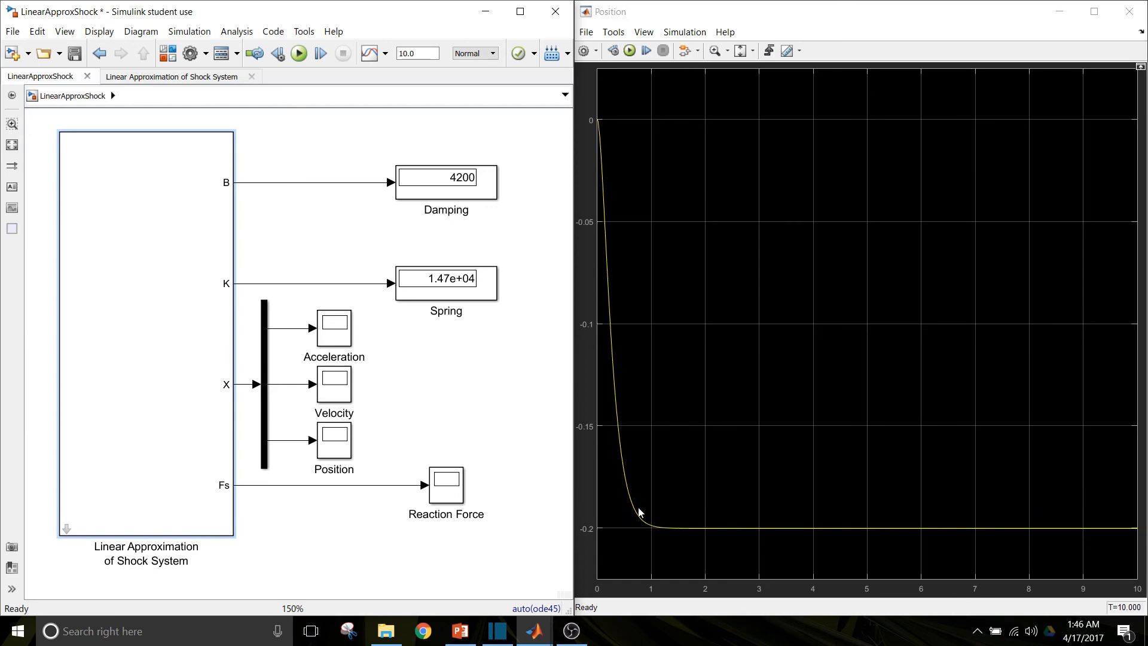
Step: Change the shock system block's damping ratio to .707 and run the simulation again
double_click(155, 358)
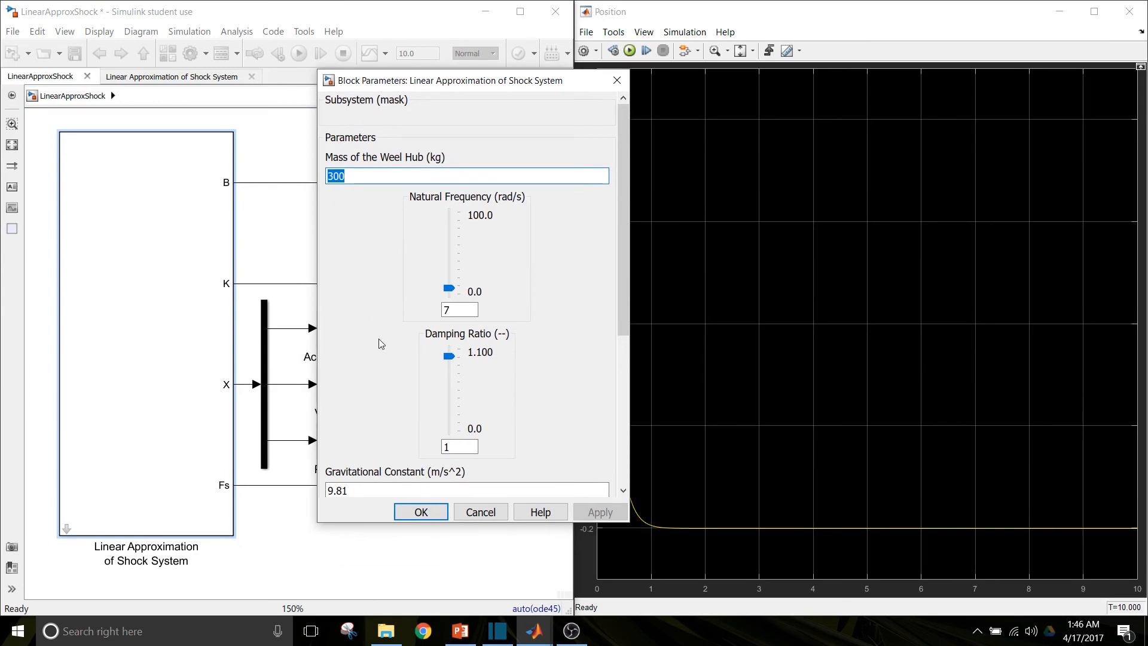
double_click(459, 449)
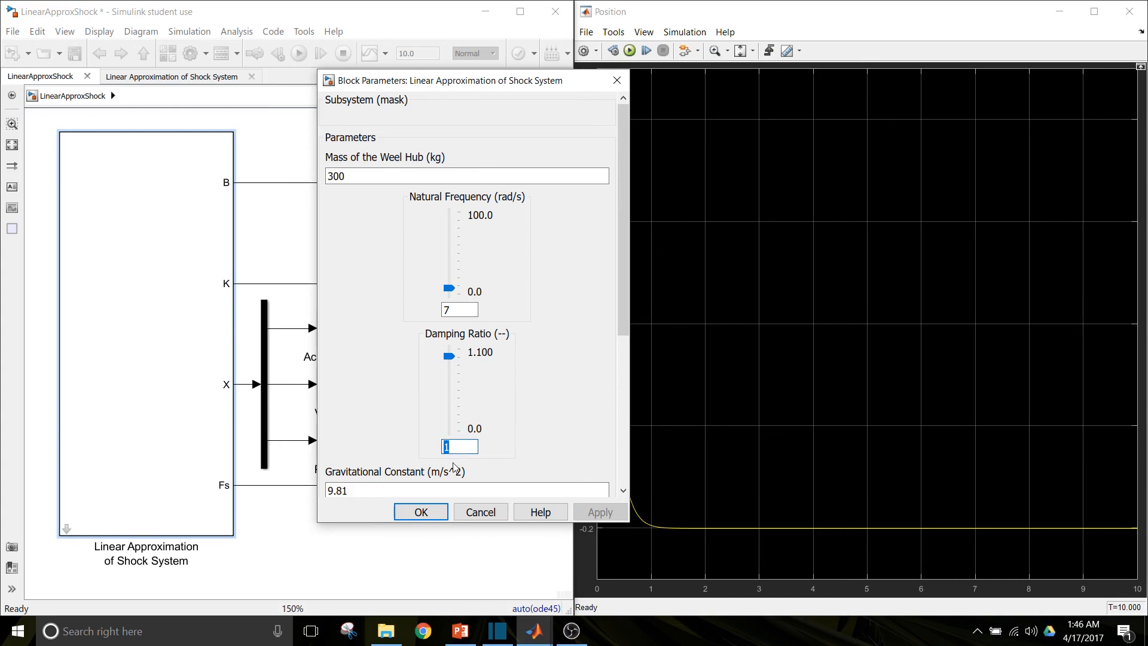
text(.)
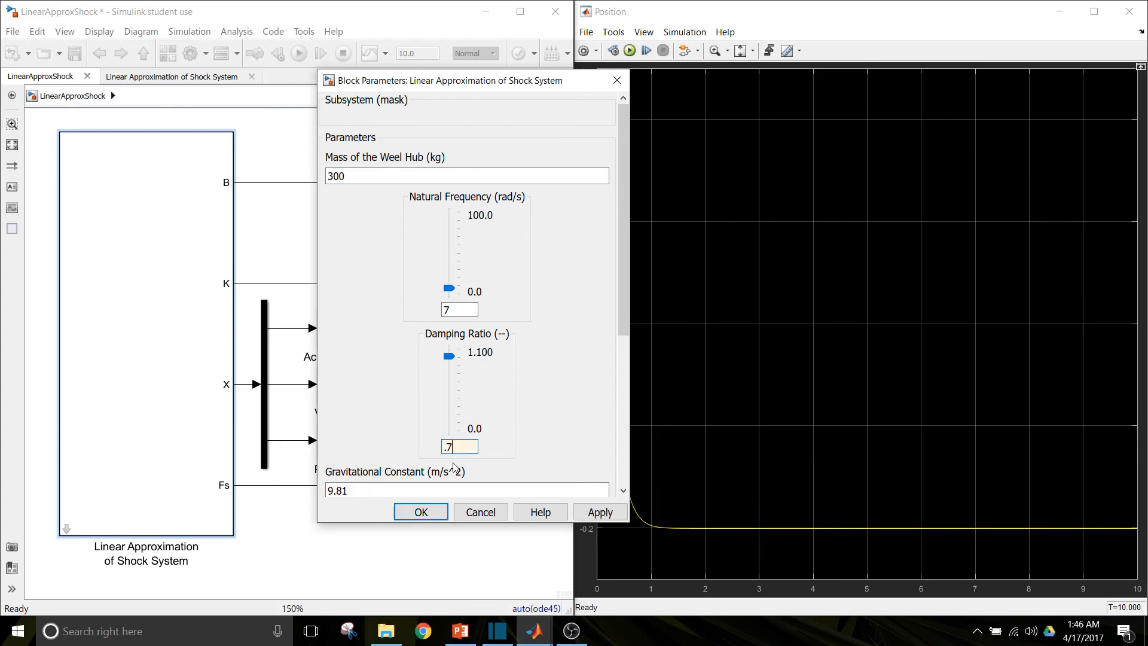
text(707)
key(Return)
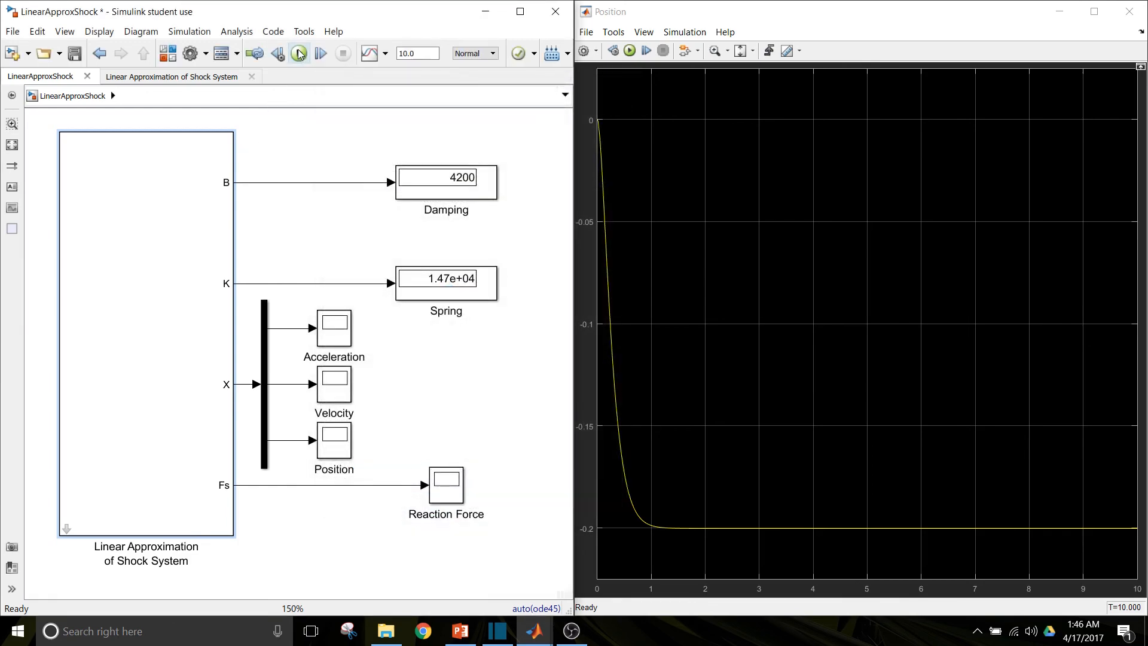
click(299, 53)
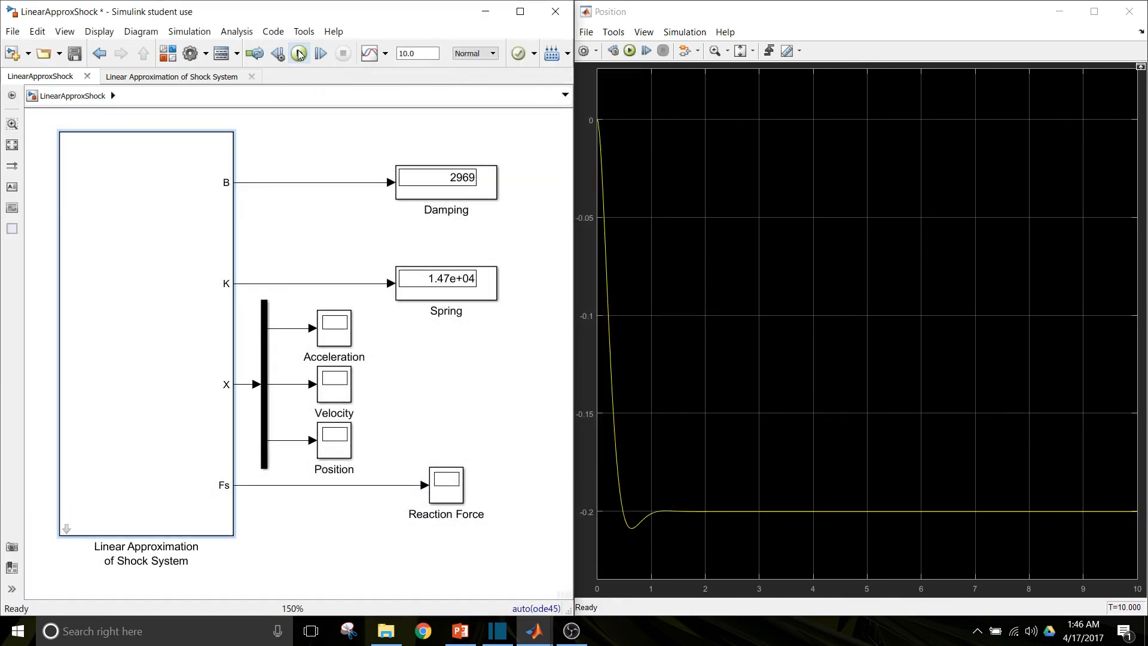
Step: Reduce the shock system block's damping ratio to .2 and rerun the simulation
double_click(201, 312)
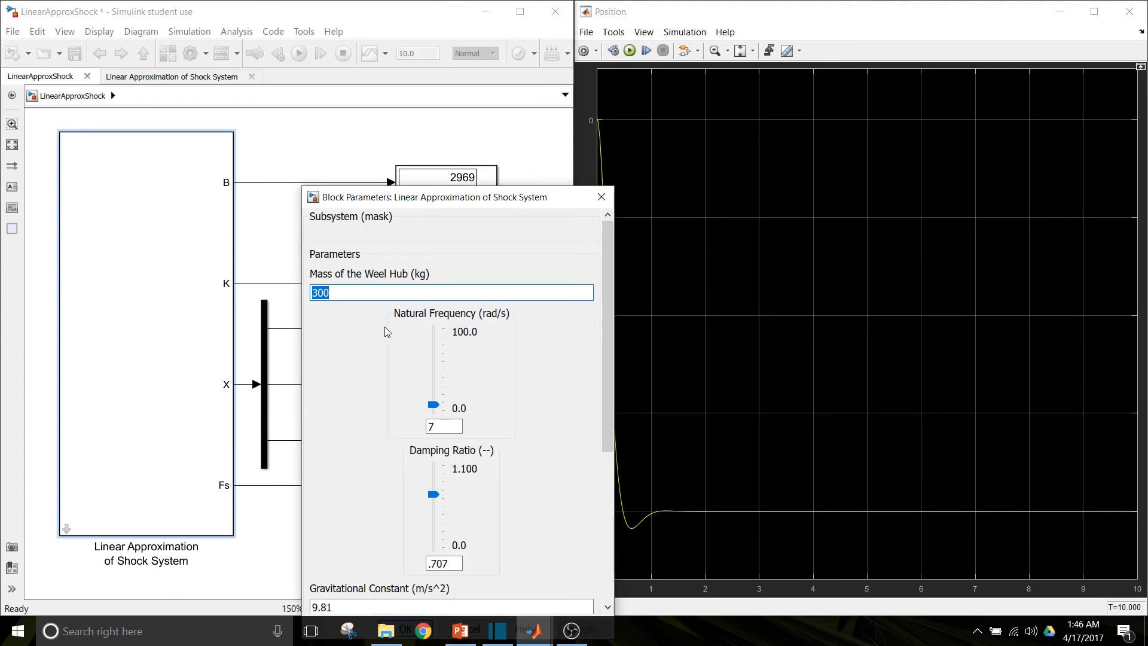
drag(456, 563, 428, 564)
drag(428, 564, 486, 578)
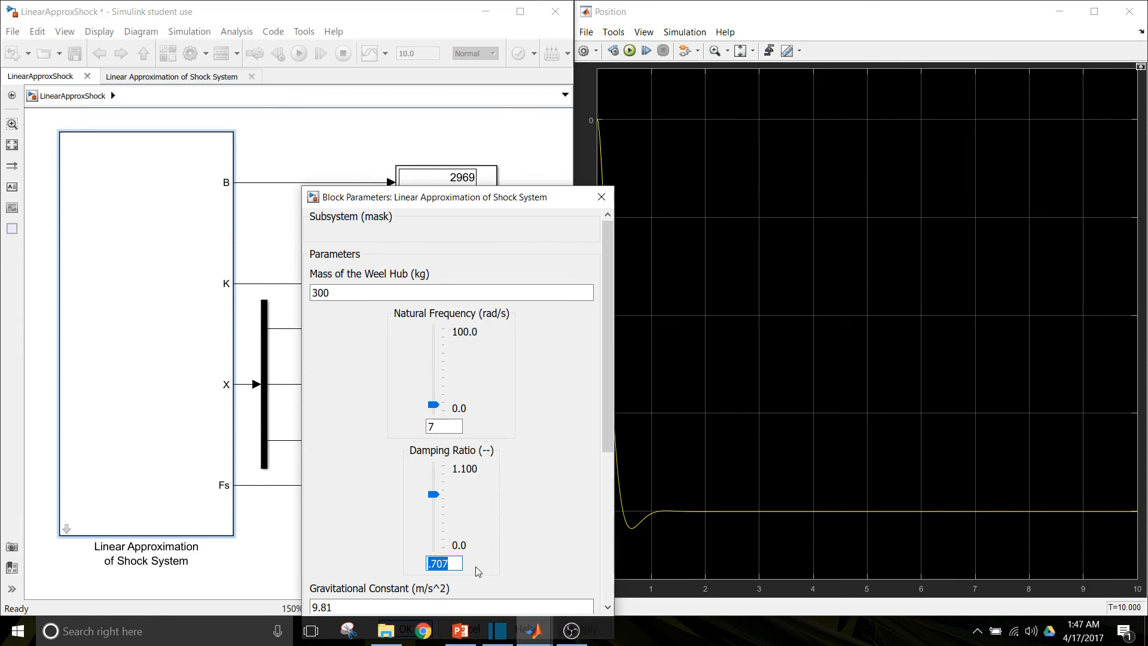
text(.2)
key(Return)
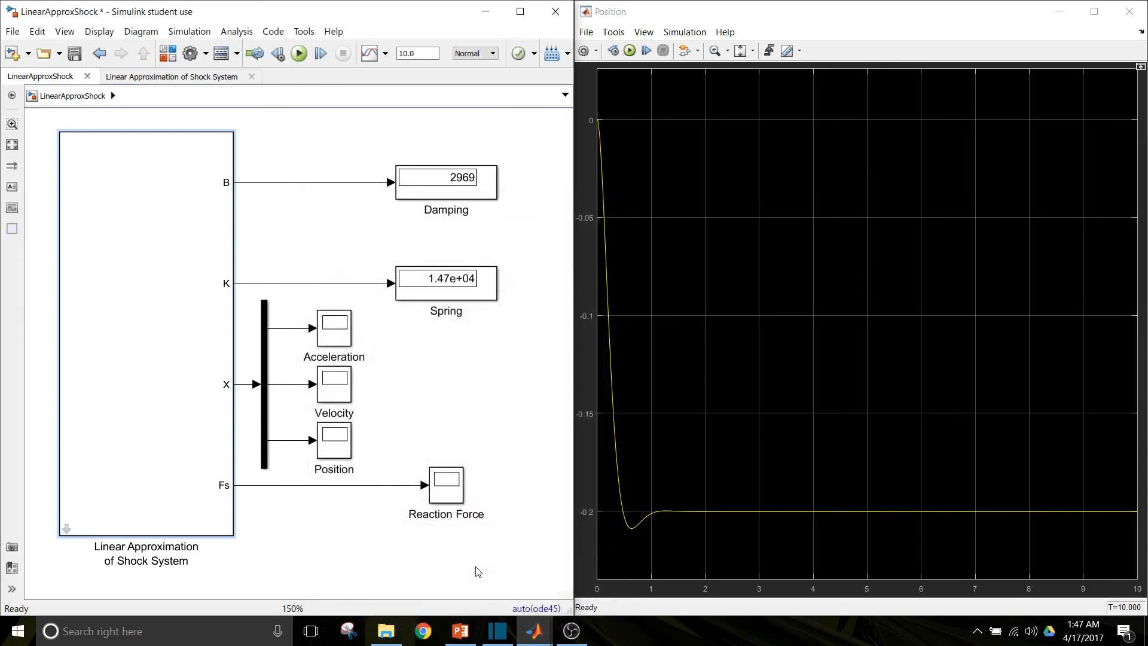
click(299, 54)
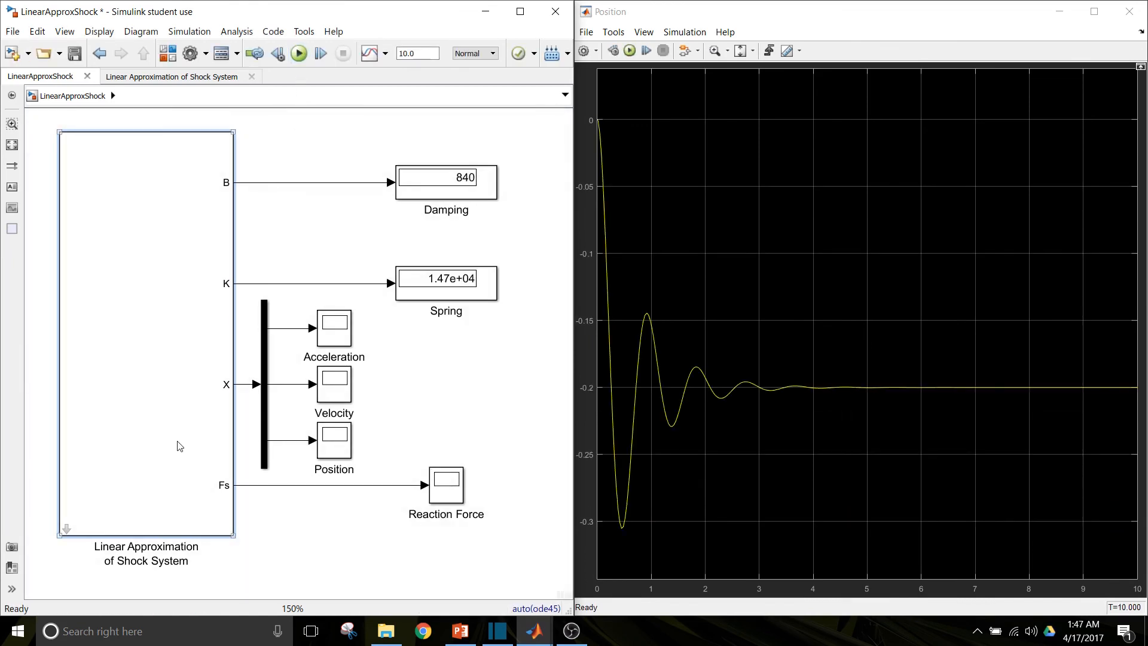
Step: Set the shock system block's damping ratio back to .5 and rerun the simulation
double_click(191, 417)
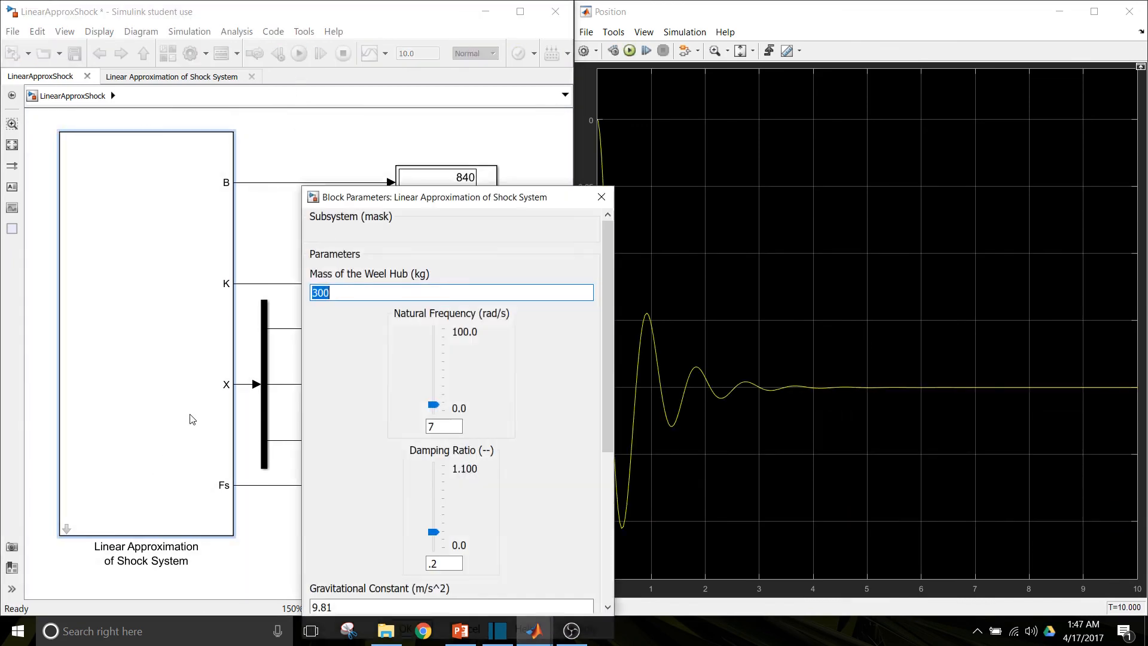
double_click(457, 563)
text(.5)
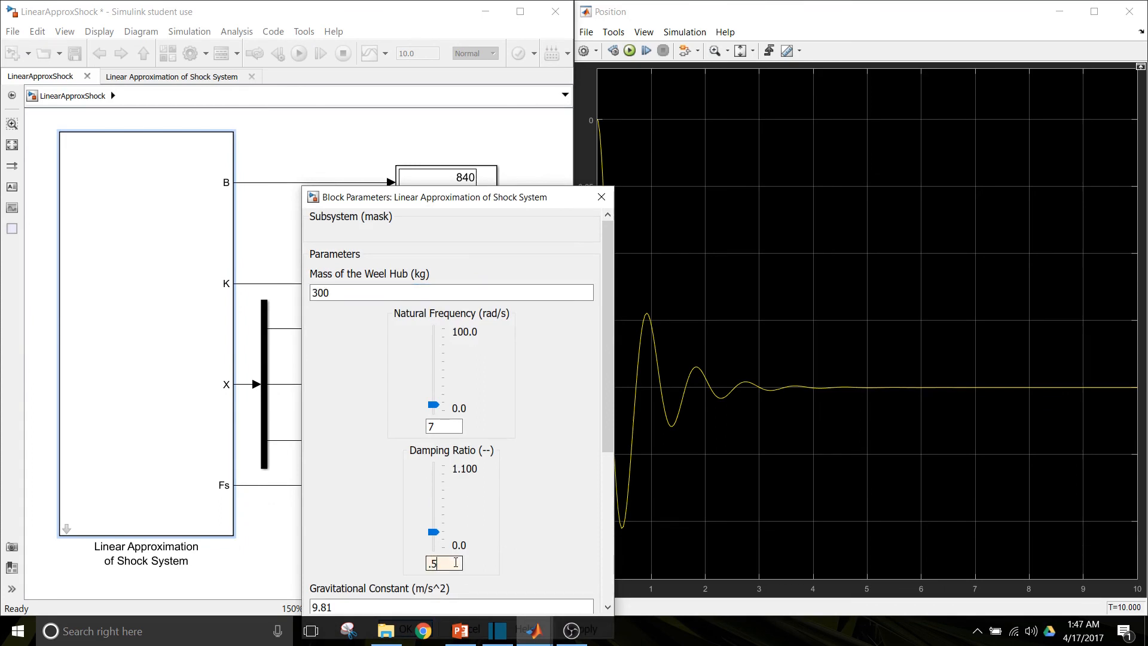
key(Return)
click(298, 54)
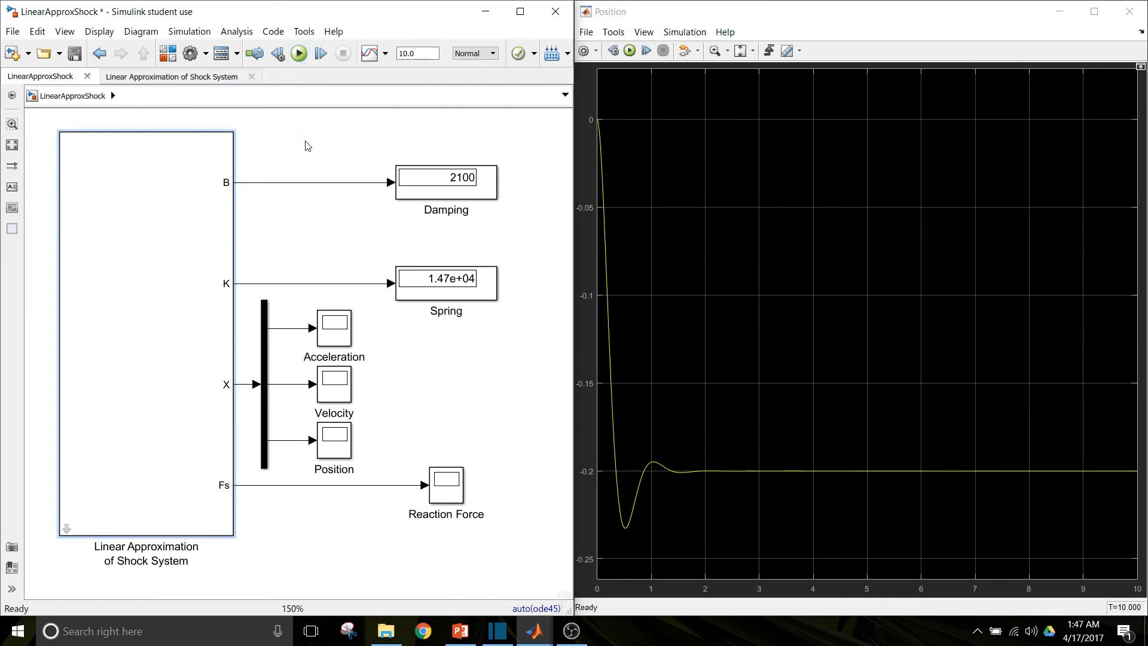
click(454, 179)
click(446, 279)
click(468, 338)
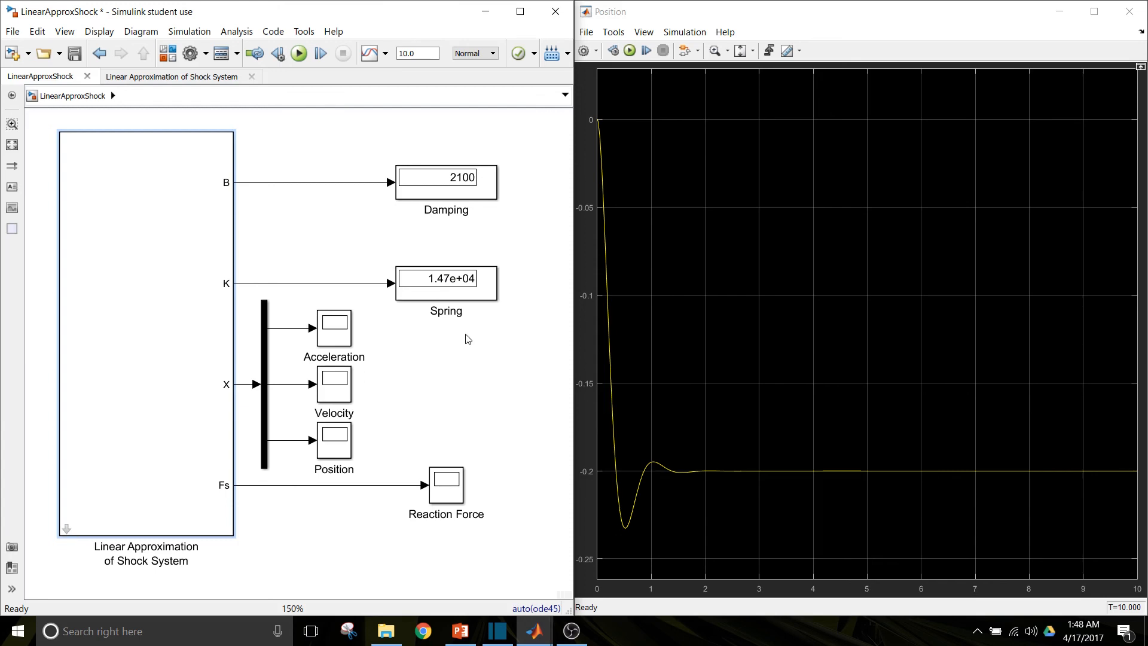